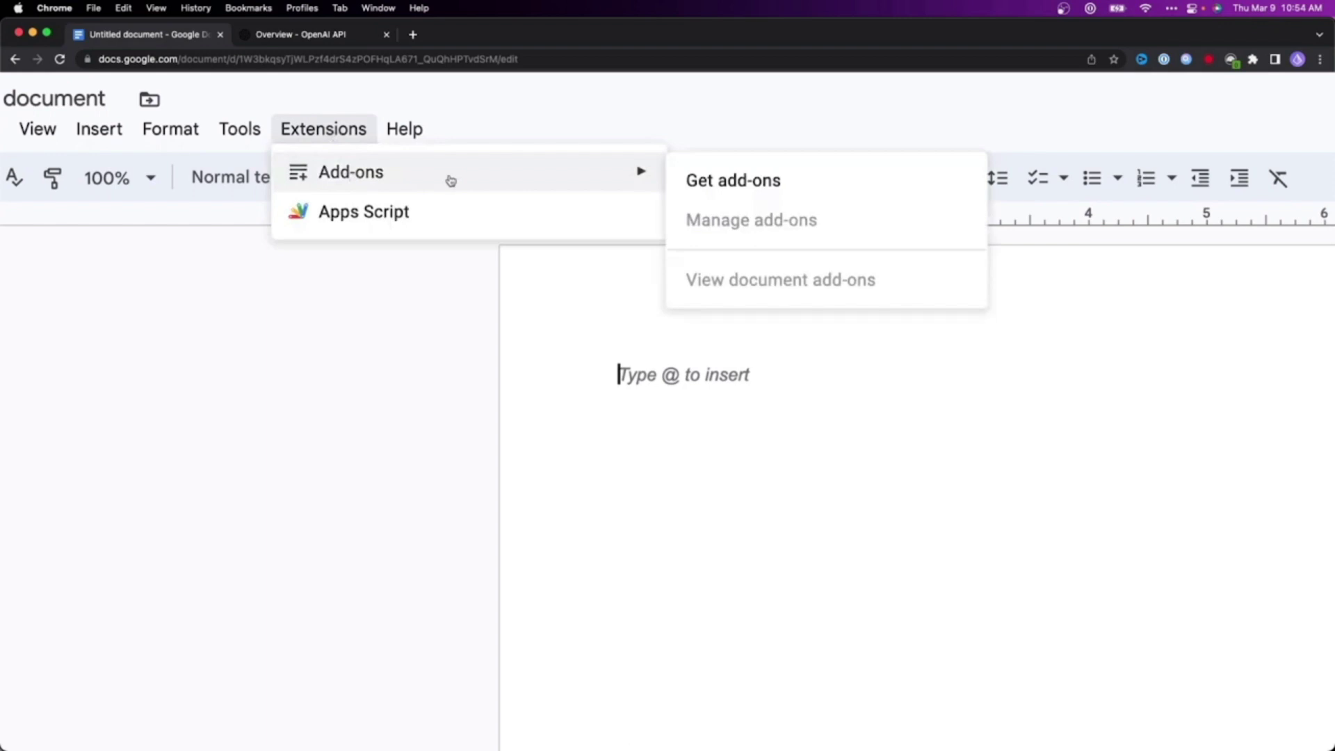
# Search the Google Workspace Marketplace for 'gpt for docs'.
pyautogui.click(820, 182)
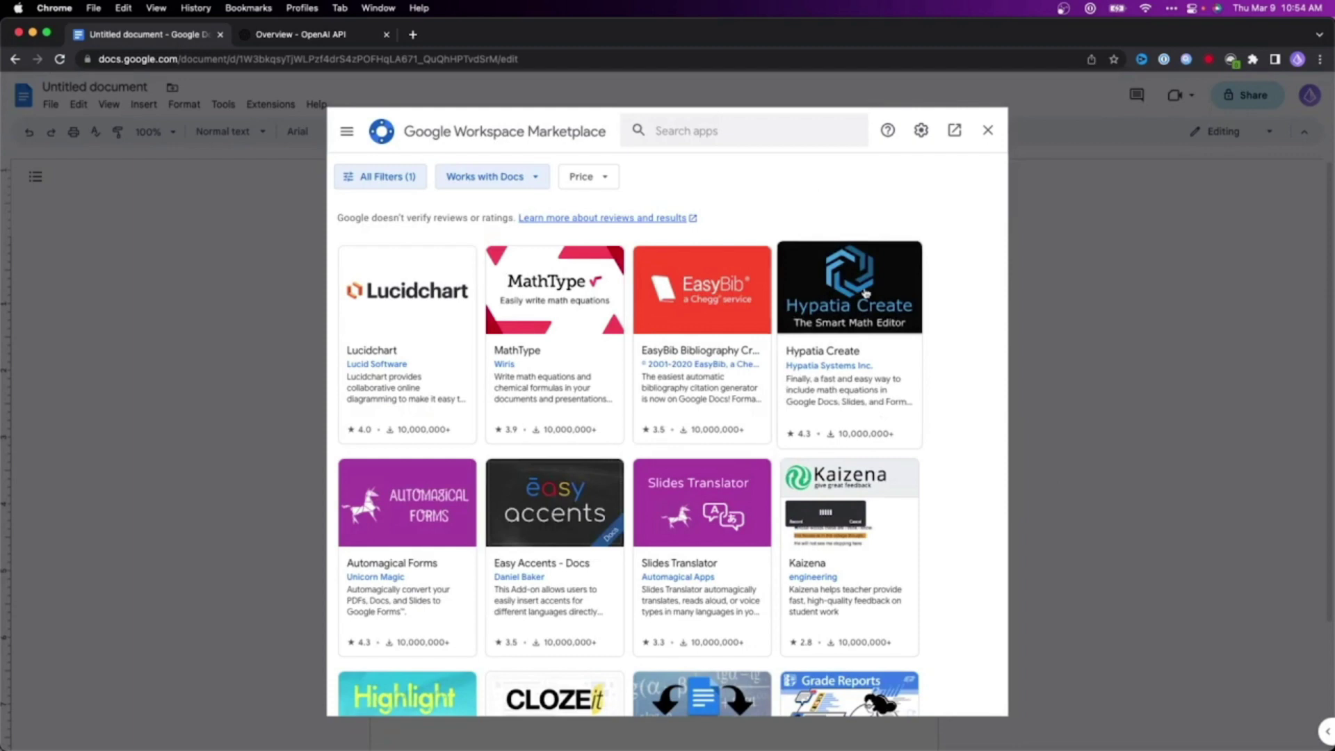
pyautogui.click(739, 129)
pyautogui.write('gpt for docs')
pyautogui.press('Return')
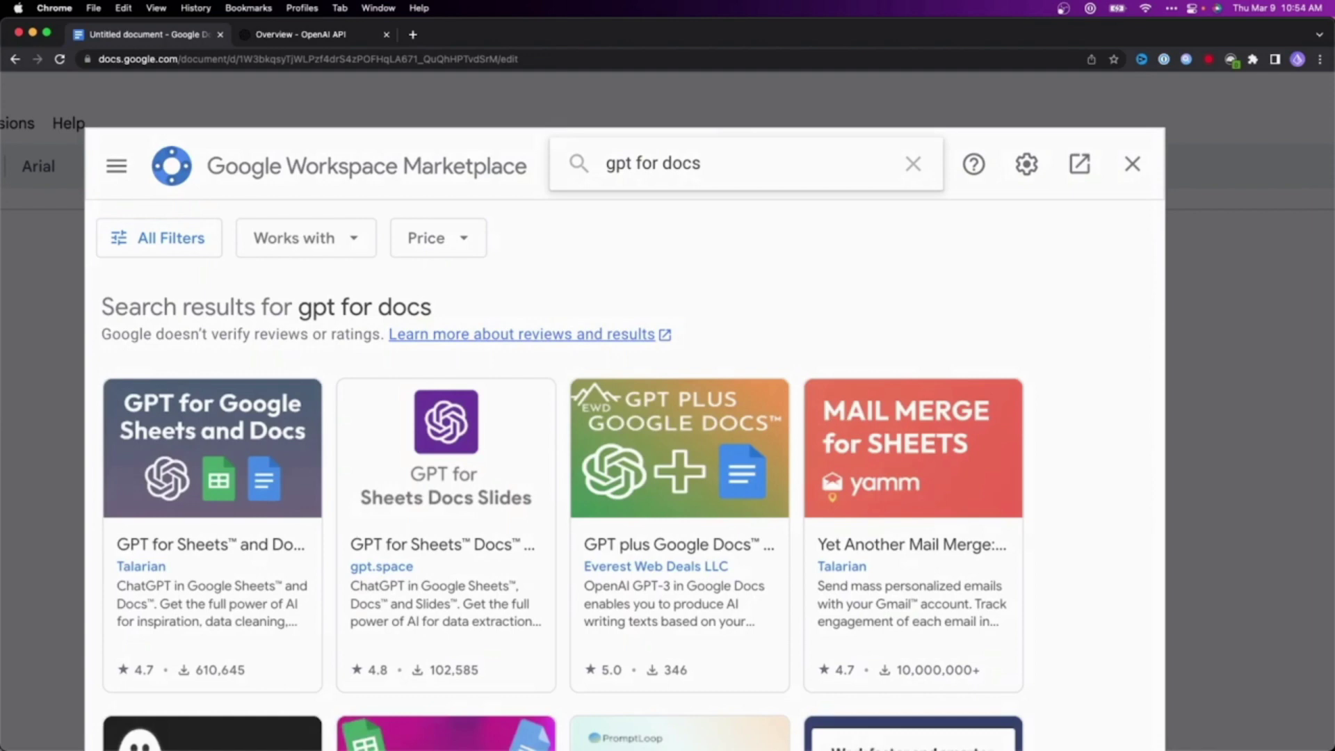
pyautogui.scroll(-2, 225, 421)
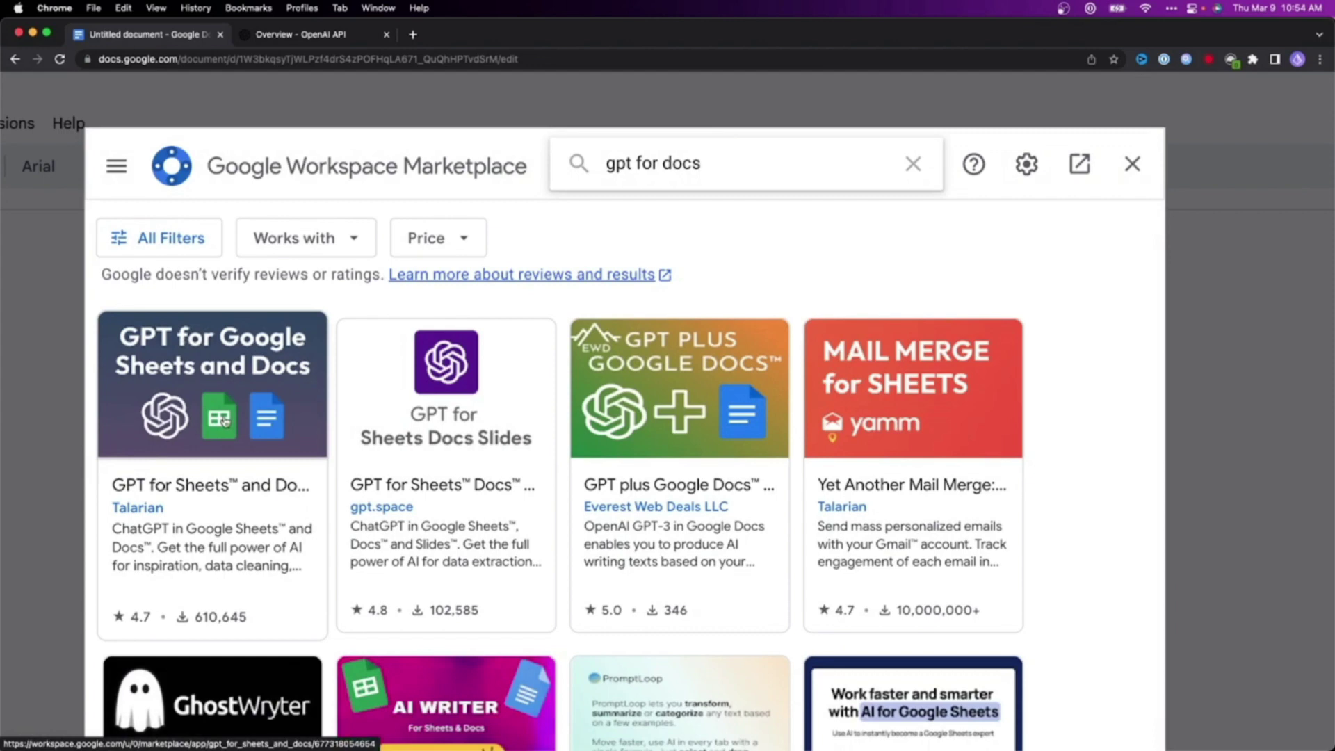
# Install GPT for Sheets and Docs and dismiss its setup tips.
pyautogui.click(224, 420)
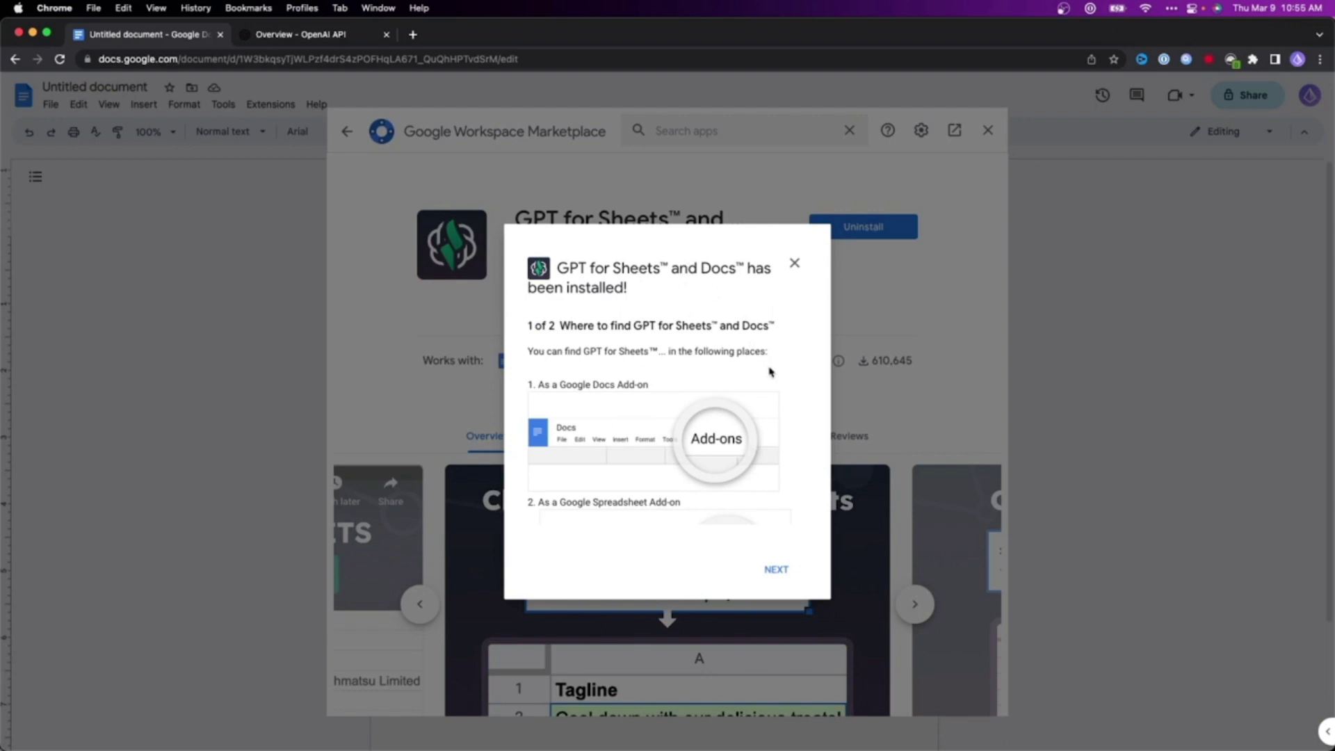
pyautogui.click(776, 572)
pyautogui.click(777, 572)
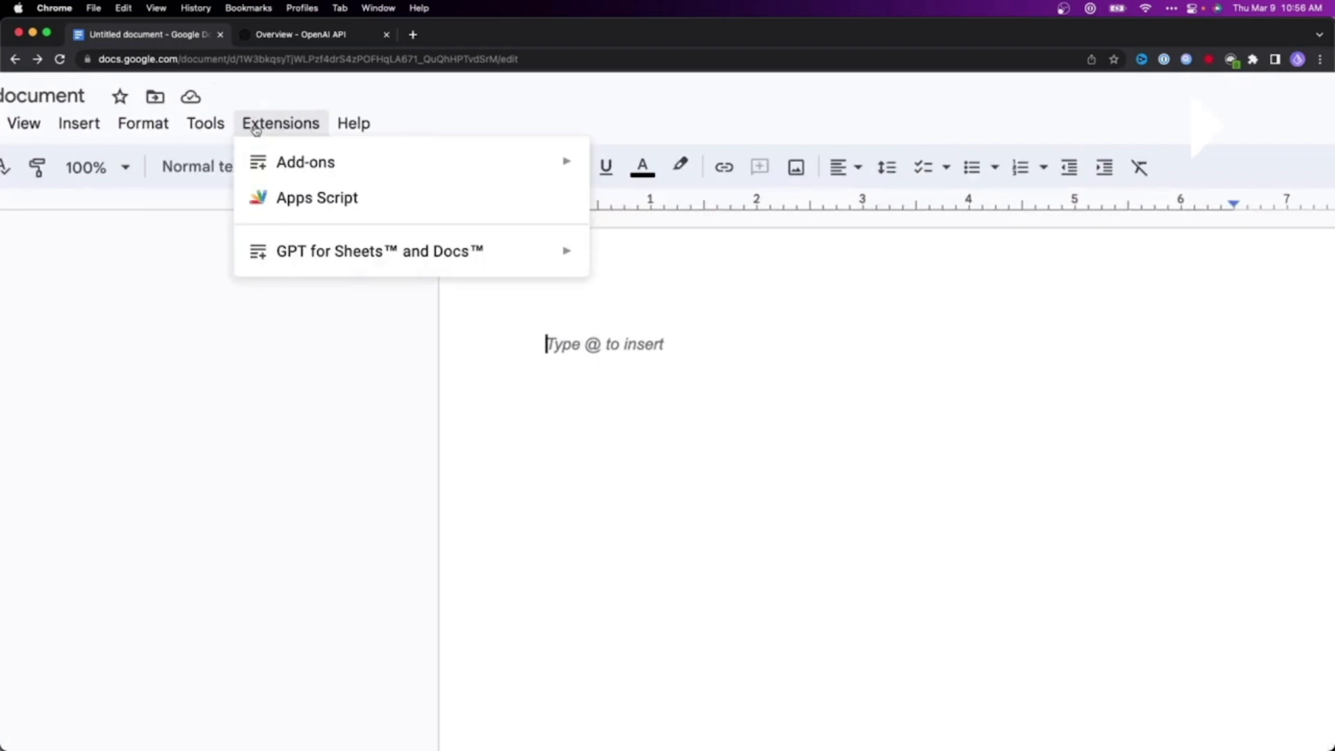
# Open the Set API key prompt under Extensions > GPT for Sheets and Docs.
pyautogui.moveTo(355, 258)
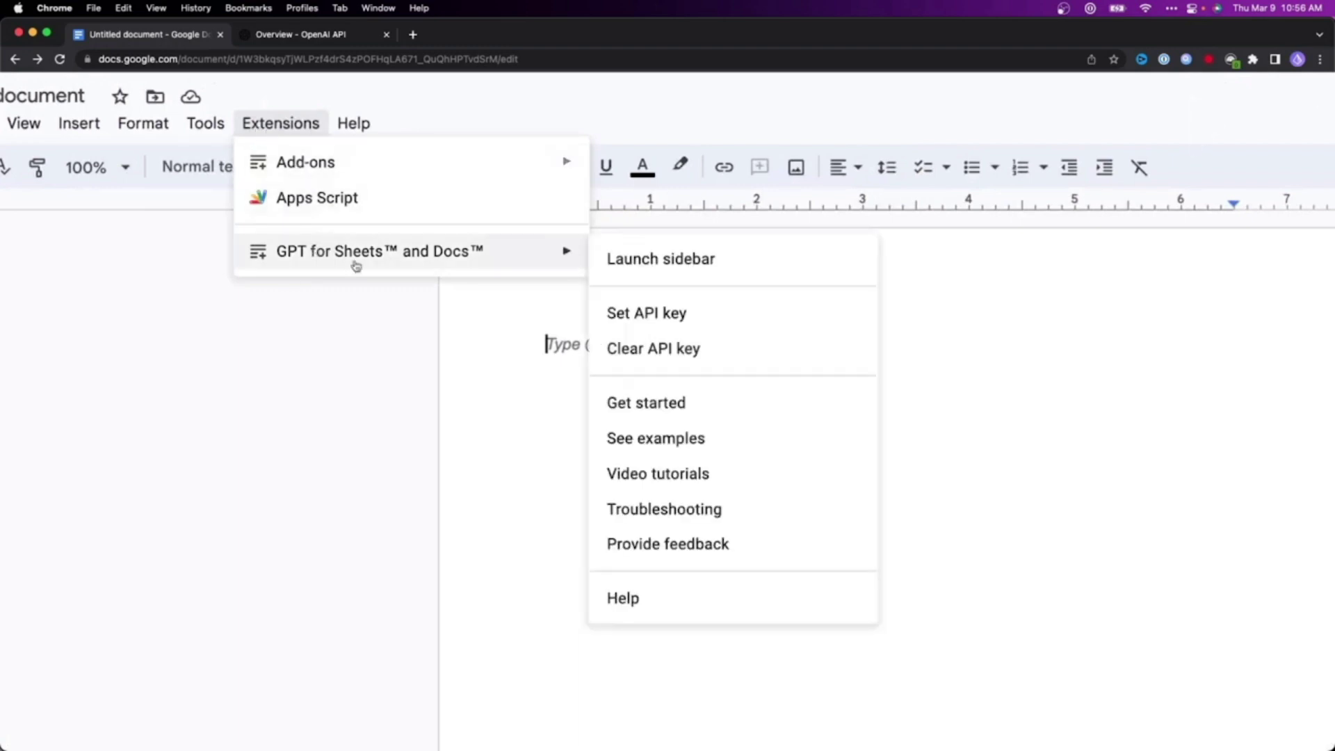
pyautogui.click(697, 314)
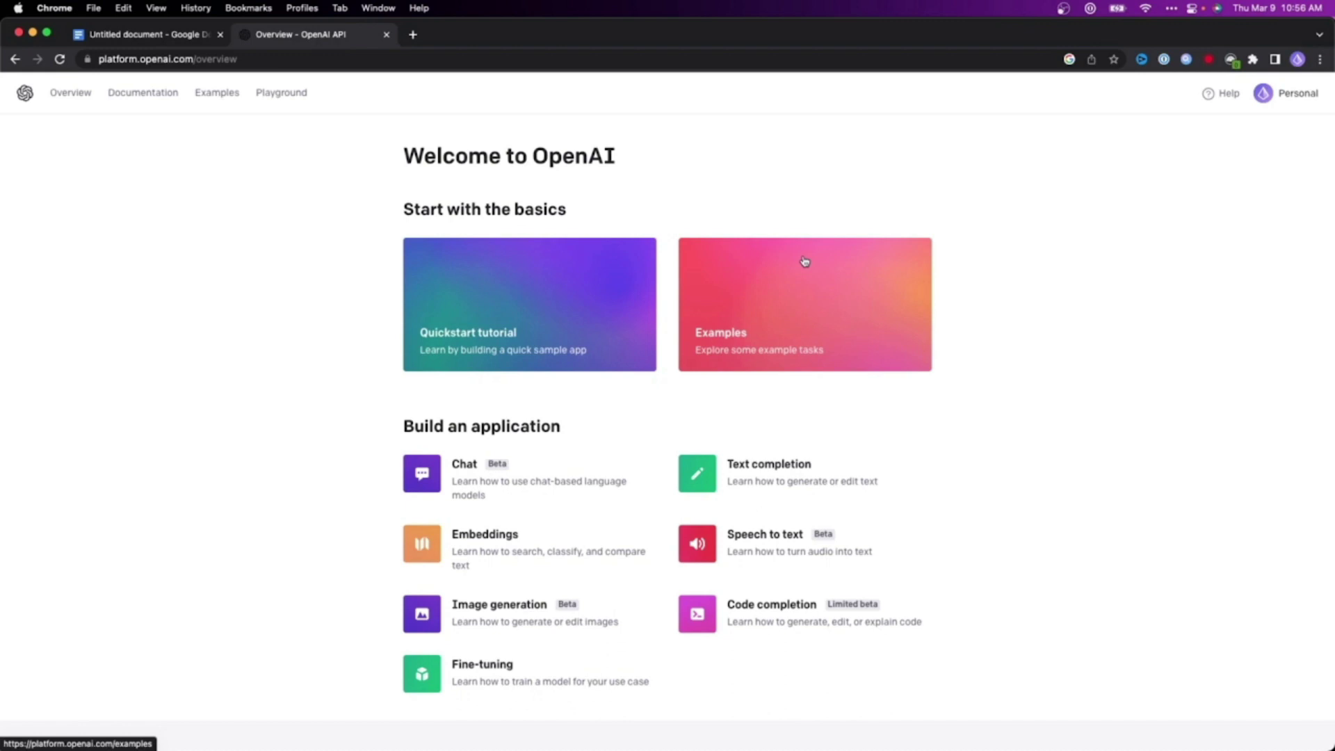
# Generate a new secret key on the OpenAI API keys page and copy it.
pyautogui.click(1286, 93)
pyautogui.scroll(3, 1258, 209)
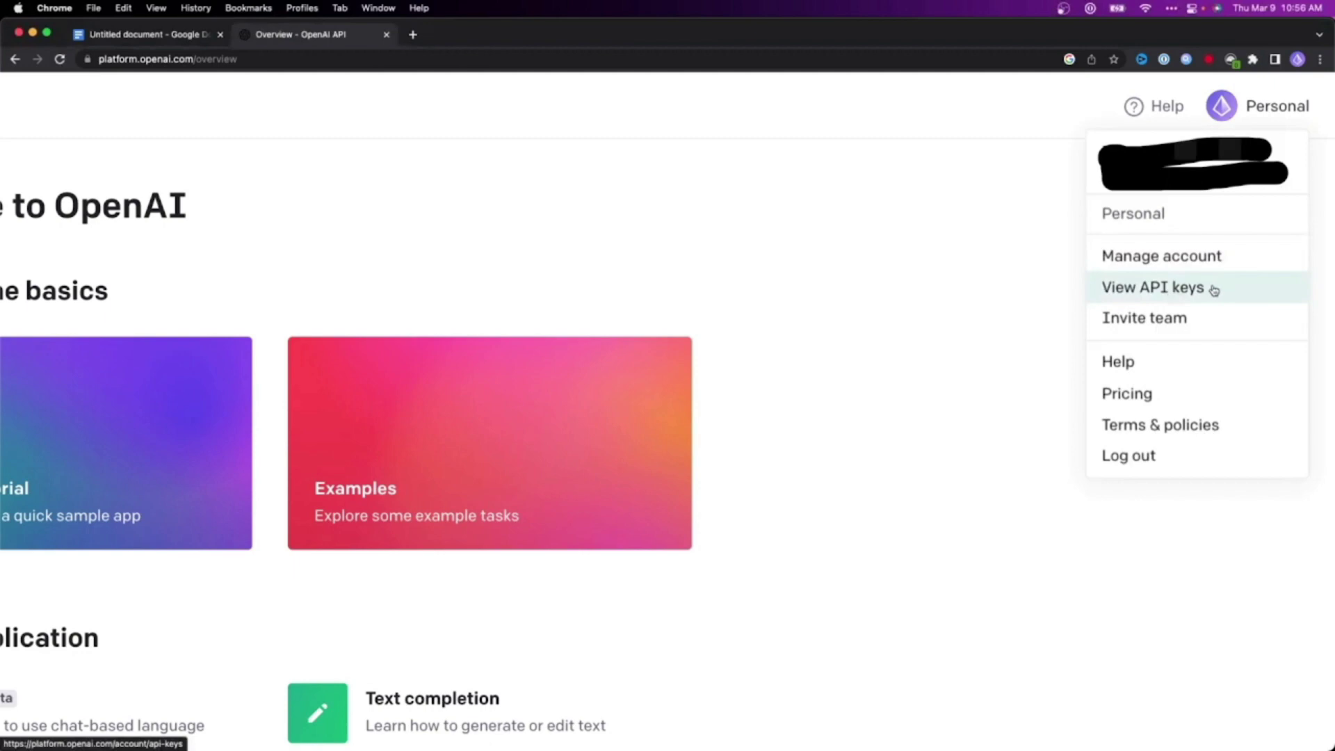
pyautogui.click(1213, 289)
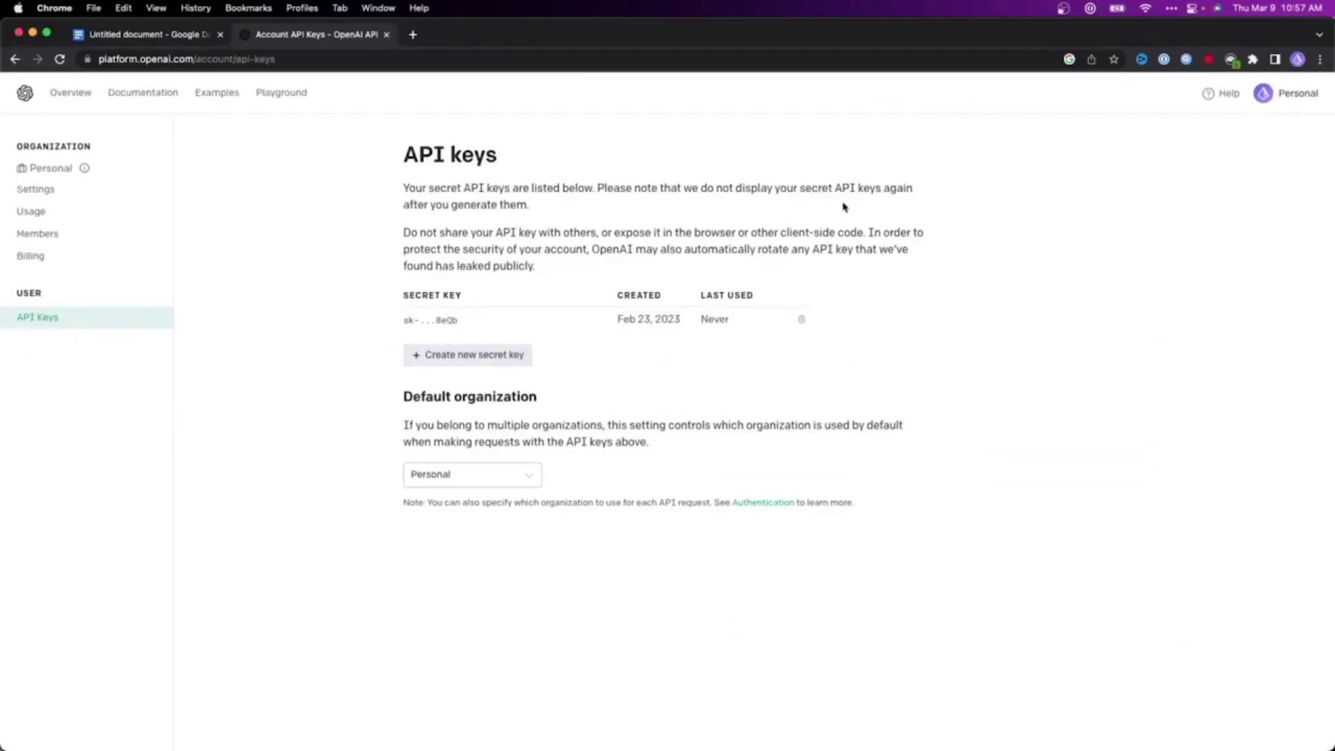
pyautogui.click(481, 356)
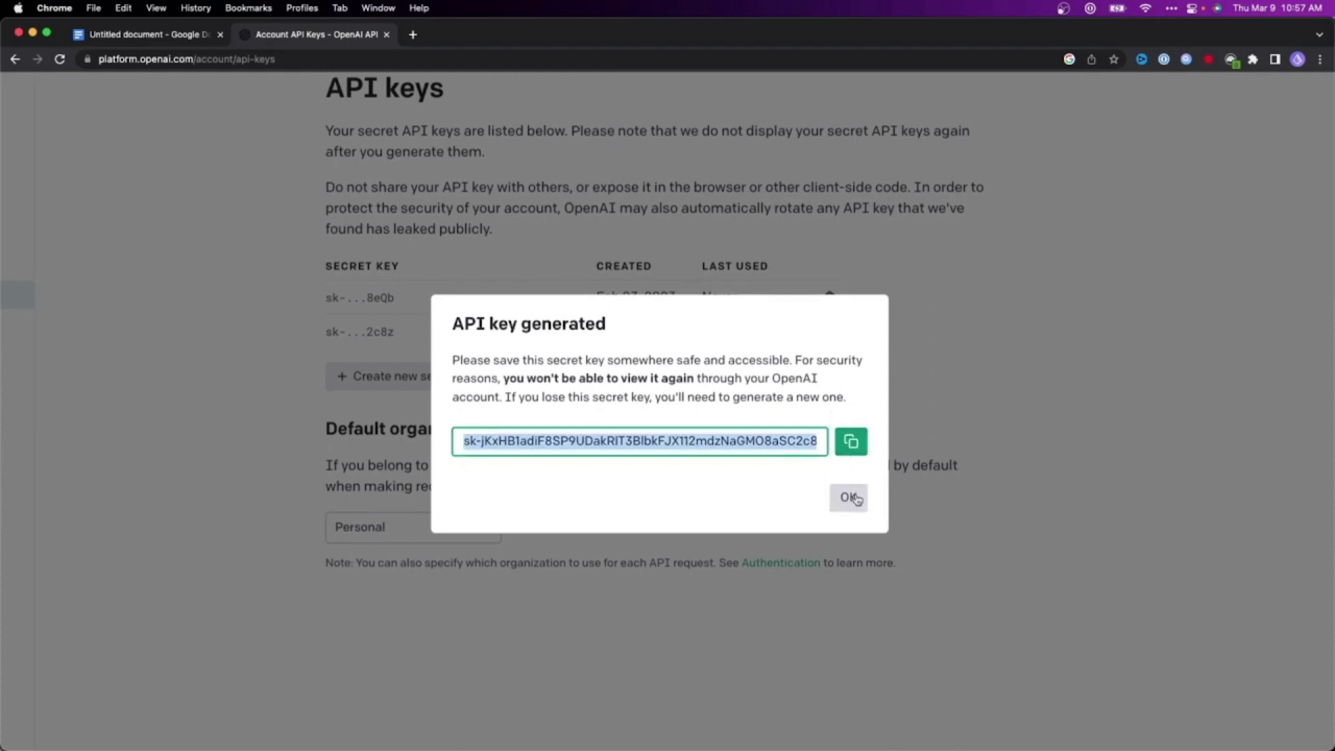
pyautogui.click(848, 498)
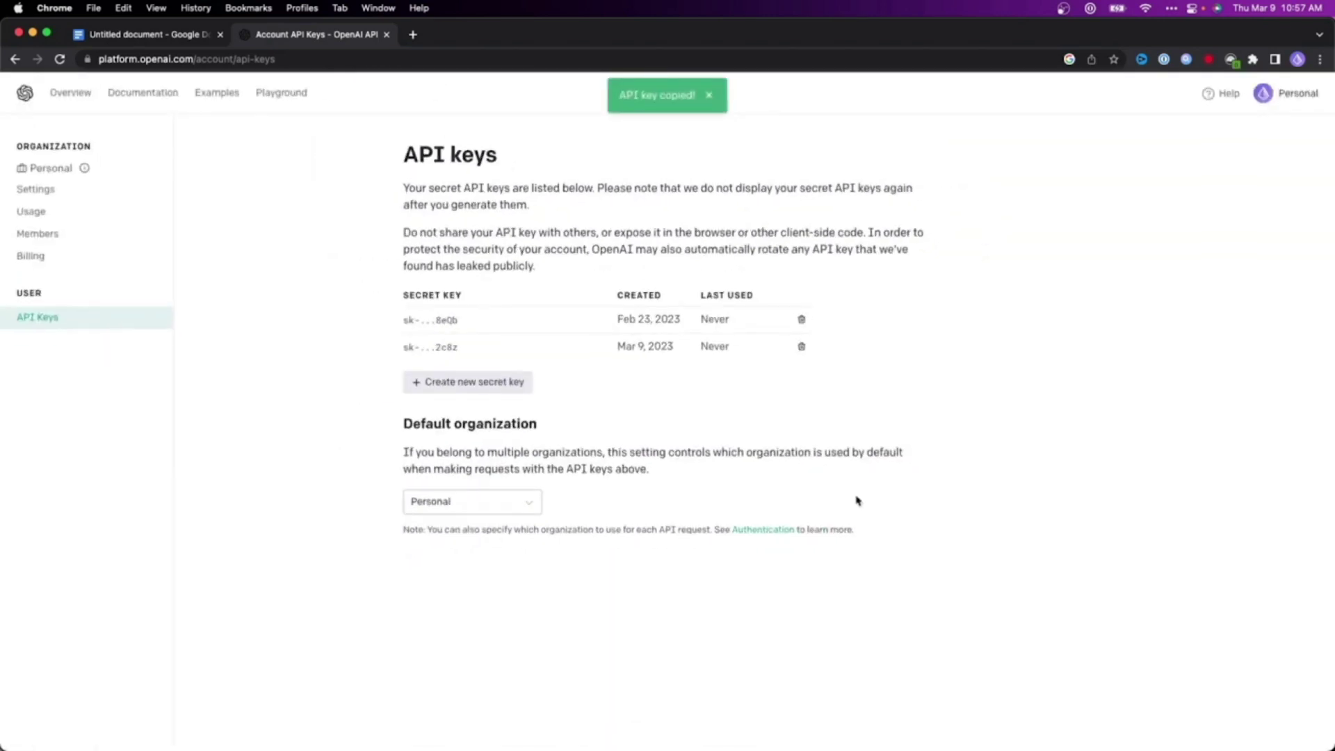
# Paste the copied OpenAI key into the add-on's Api Key field, check it, and save it.
pyautogui.click(151, 36)
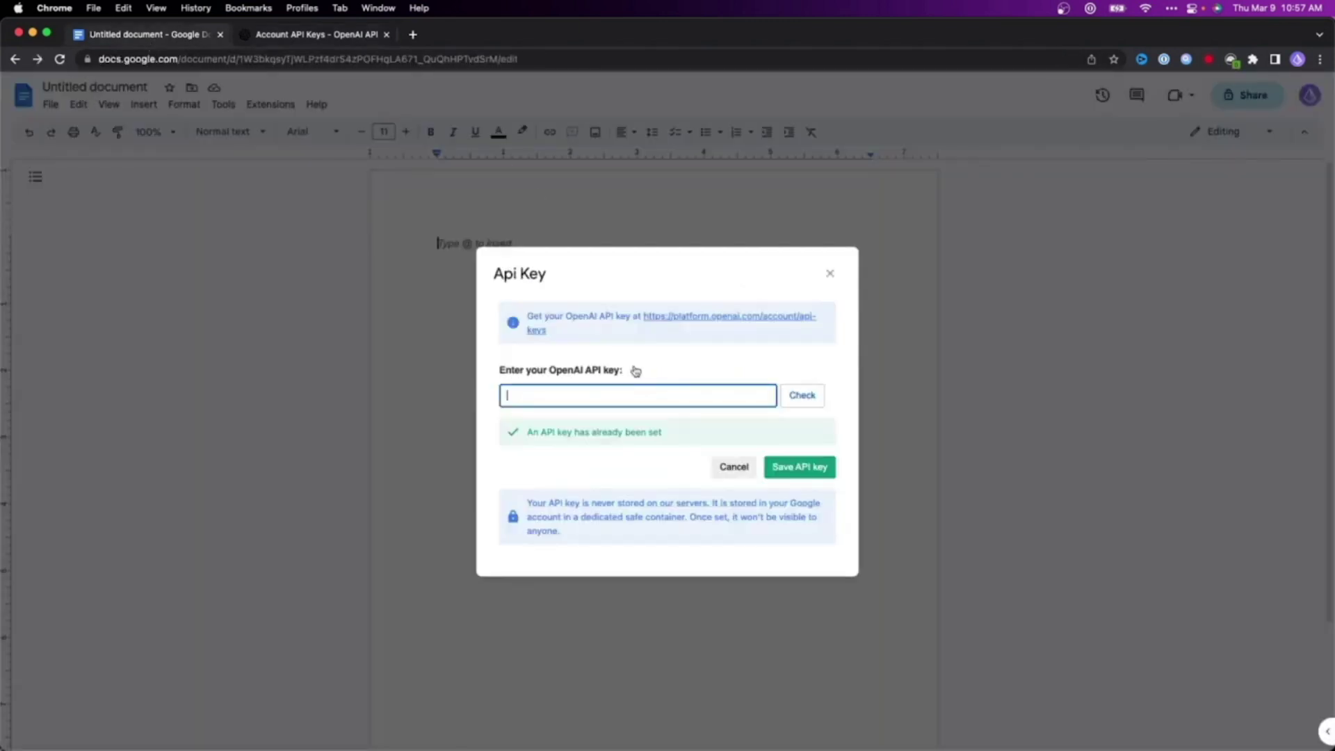
pyautogui.press('super+v')
pyautogui.click(765, 366)
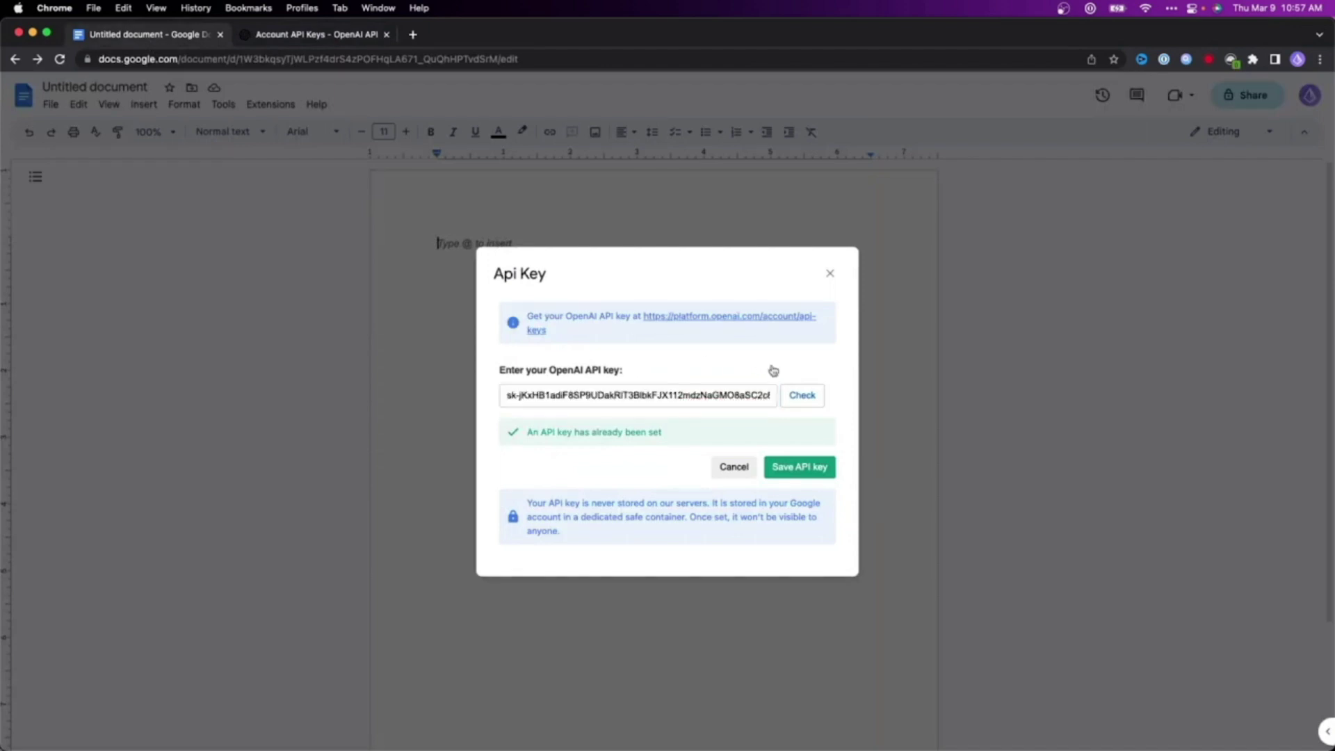
pyautogui.click(805, 397)
pyautogui.click(806, 468)
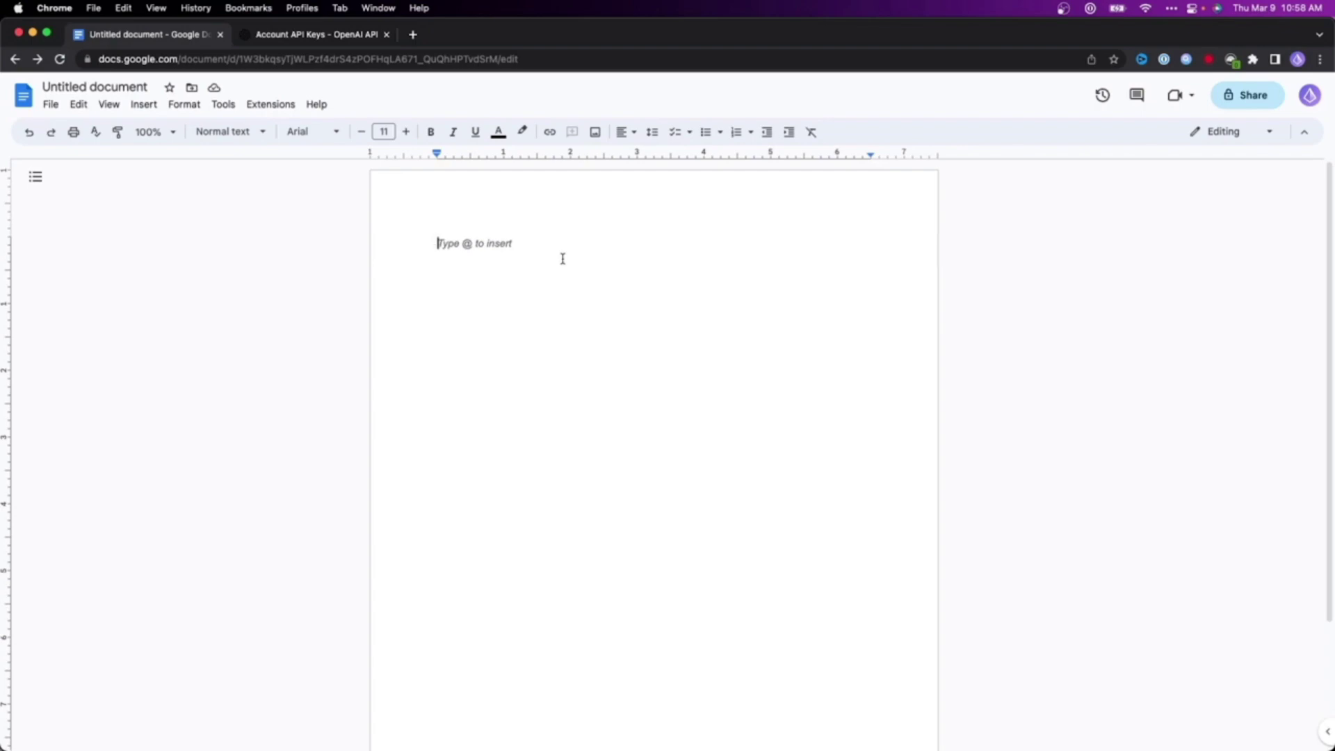
# Launch the GPT for Sheets and Docs sidebar from the Extensions menu.
pyautogui.click(266, 120)
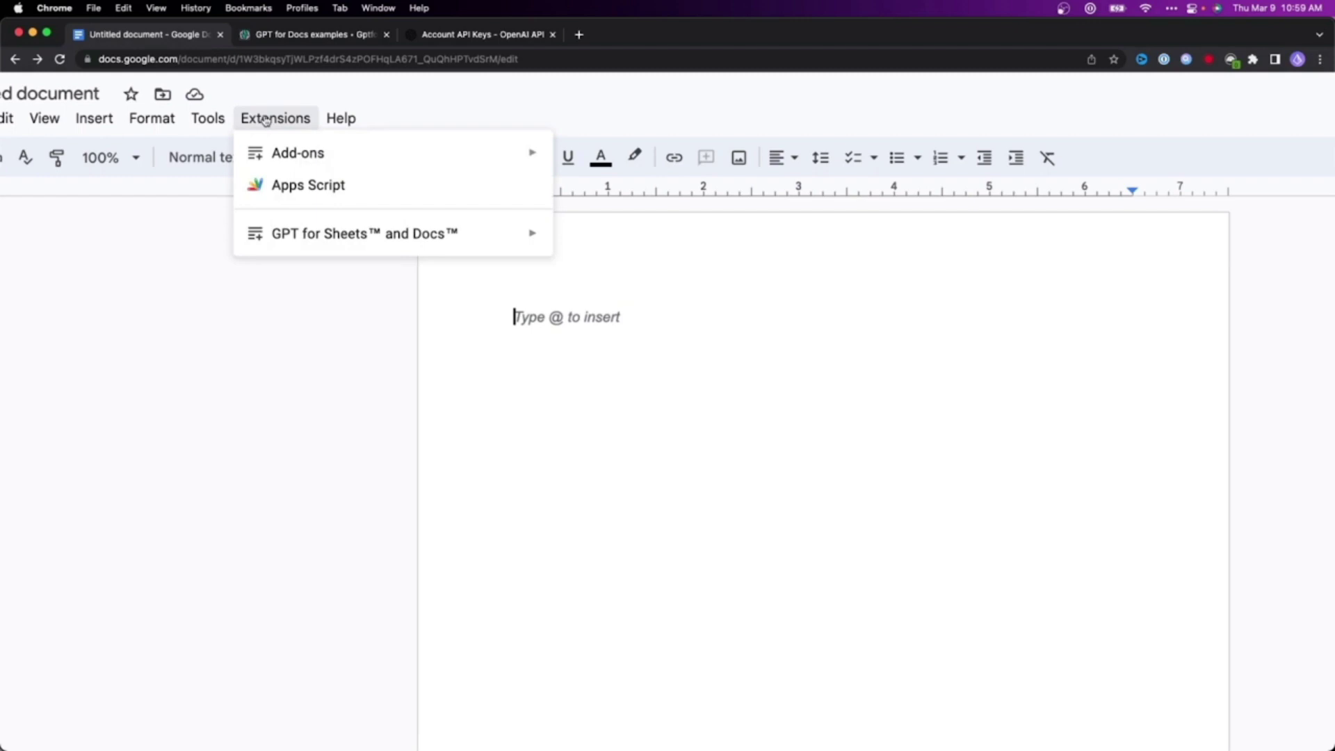
pyautogui.moveTo(491, 234)
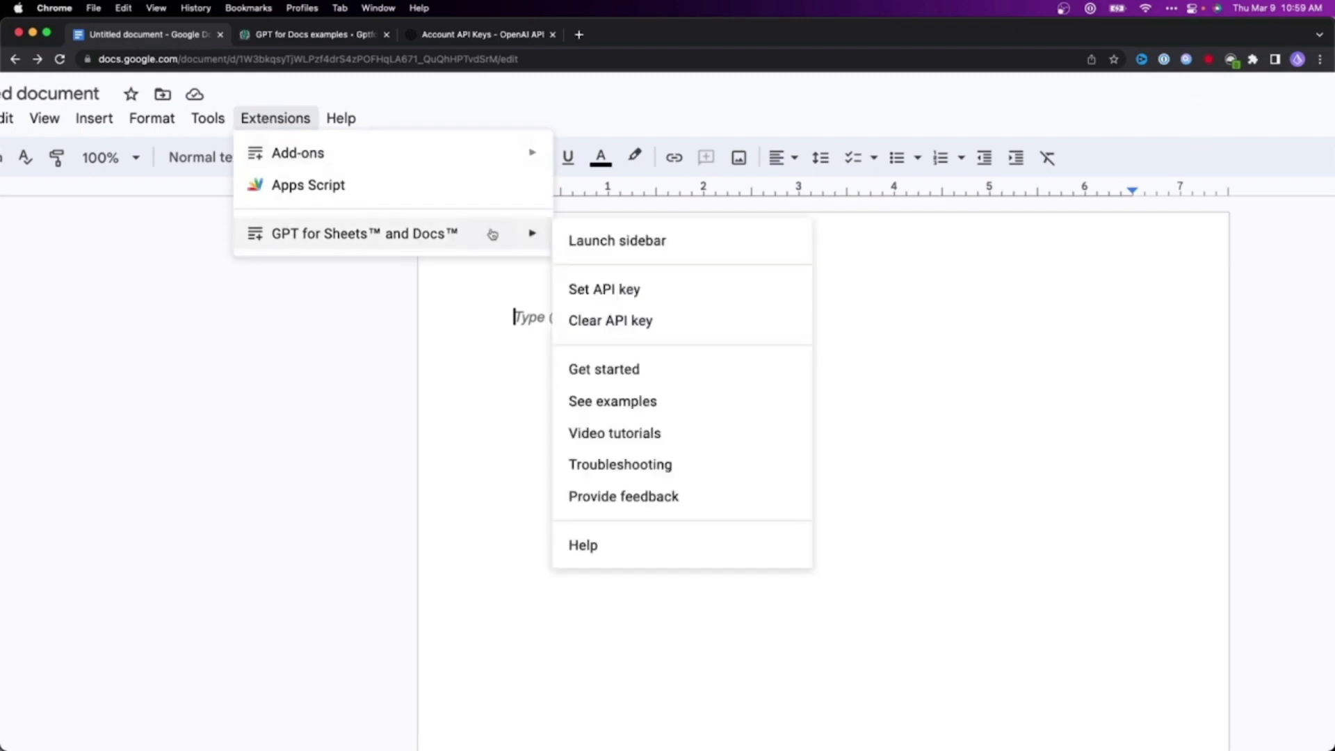
pyautogui.click(598, 242)
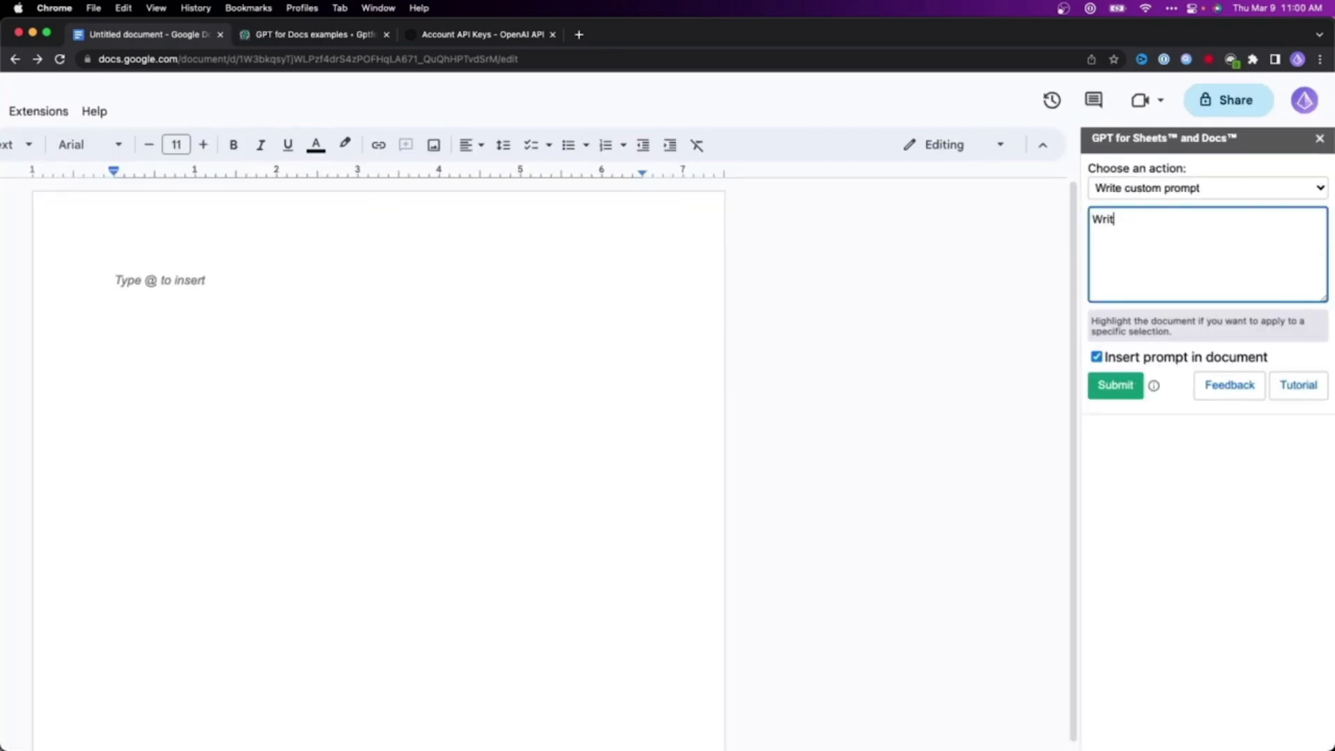
# Submit a custom prompt asking for a birthday letter to a best friend, then view the letter.
pyautogui.write('te a birthday letter to my ')
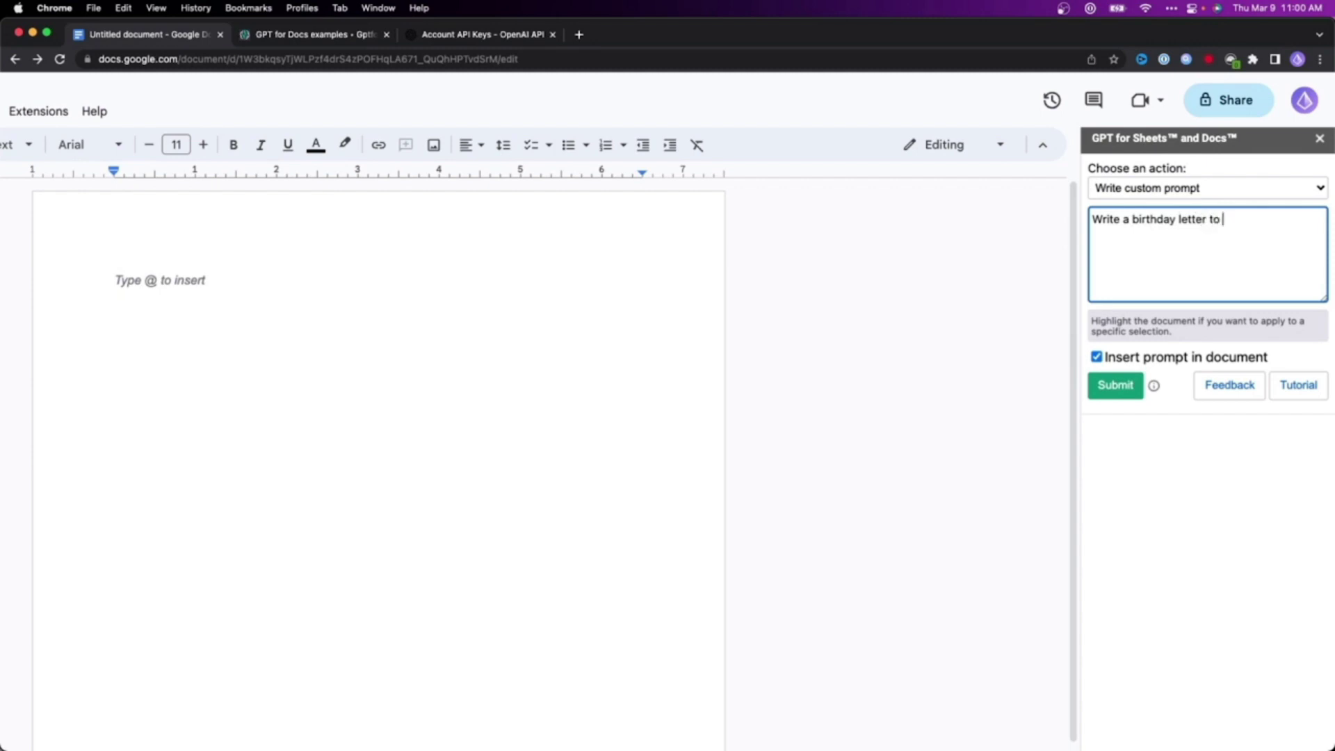
pyautogui.write('best friend John')
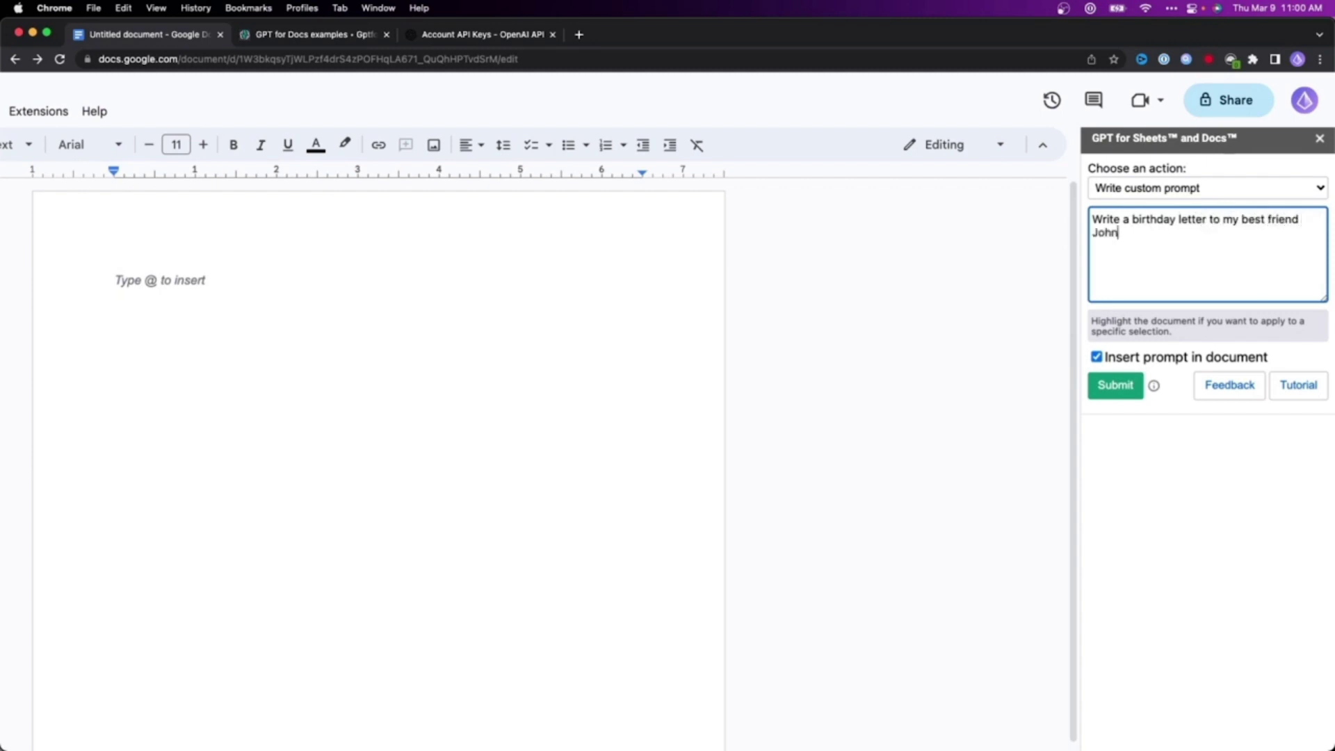
pyautogui.click(1113, 387)
pyautogui.press('super+0')
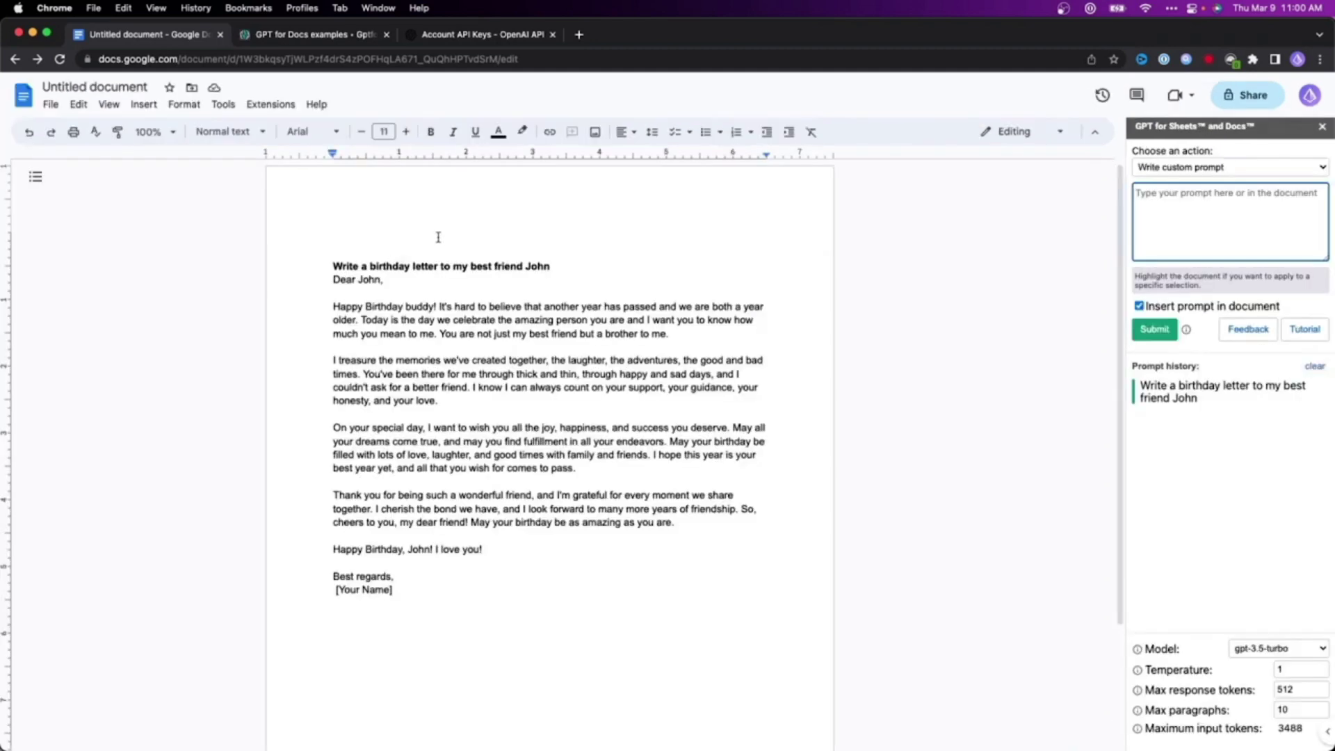
pyautogui.click(422, 374)
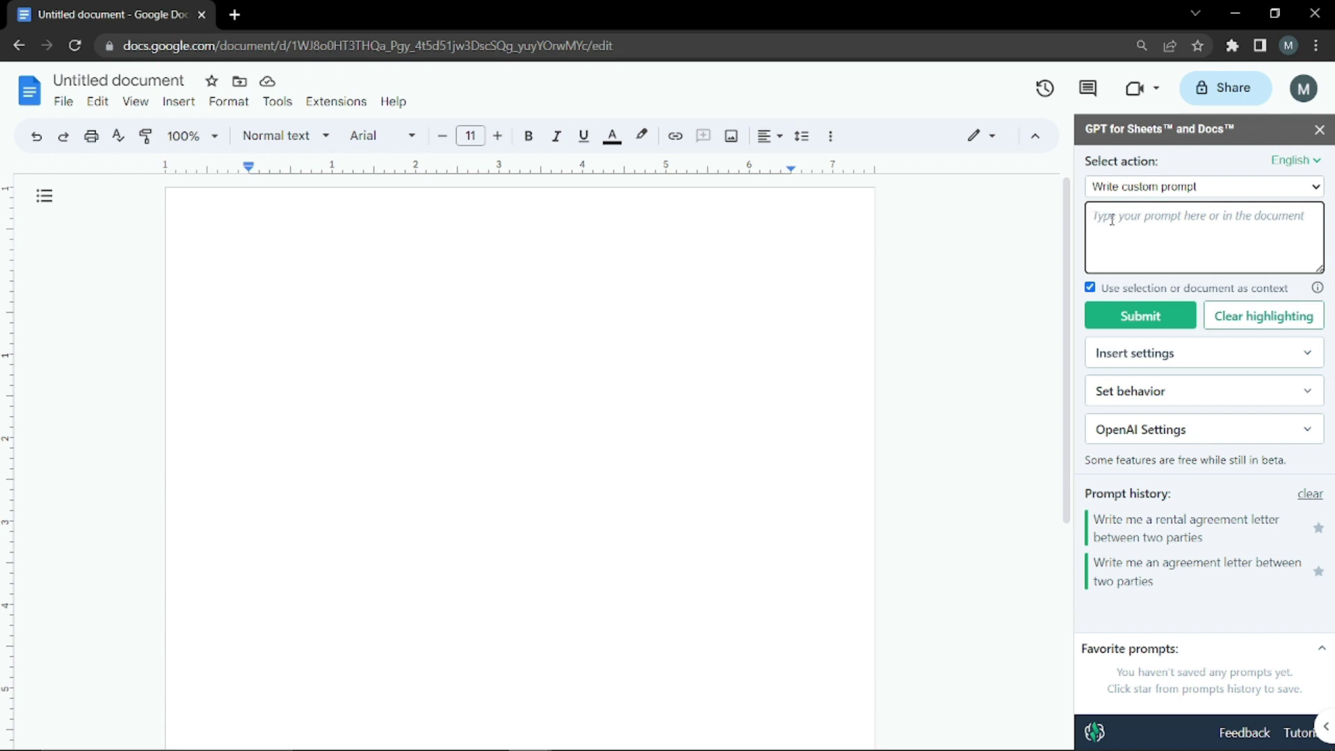
# Generate a rental agreement with the prompt 'write me a rental agreement between two parties'.
pyautogui.write('write me a rental agreement between two parties')
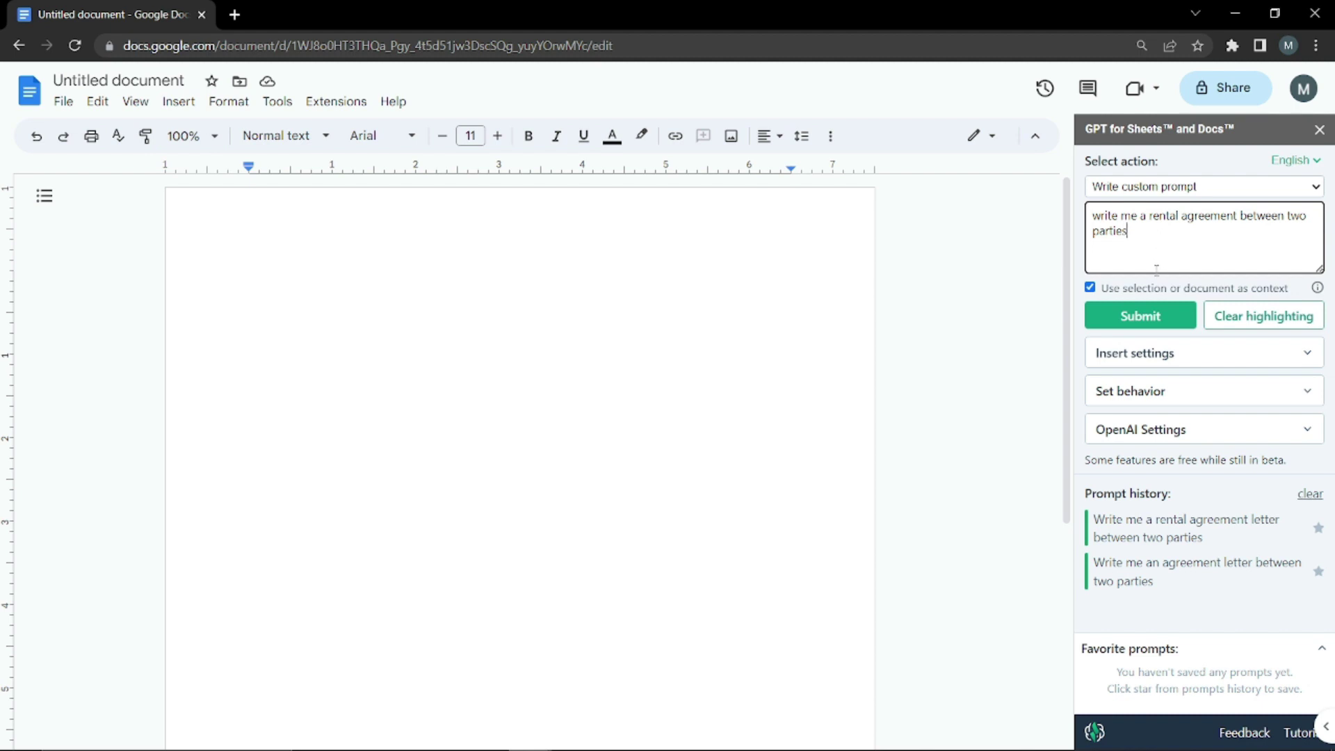
pyautogui.click(1140, 317)
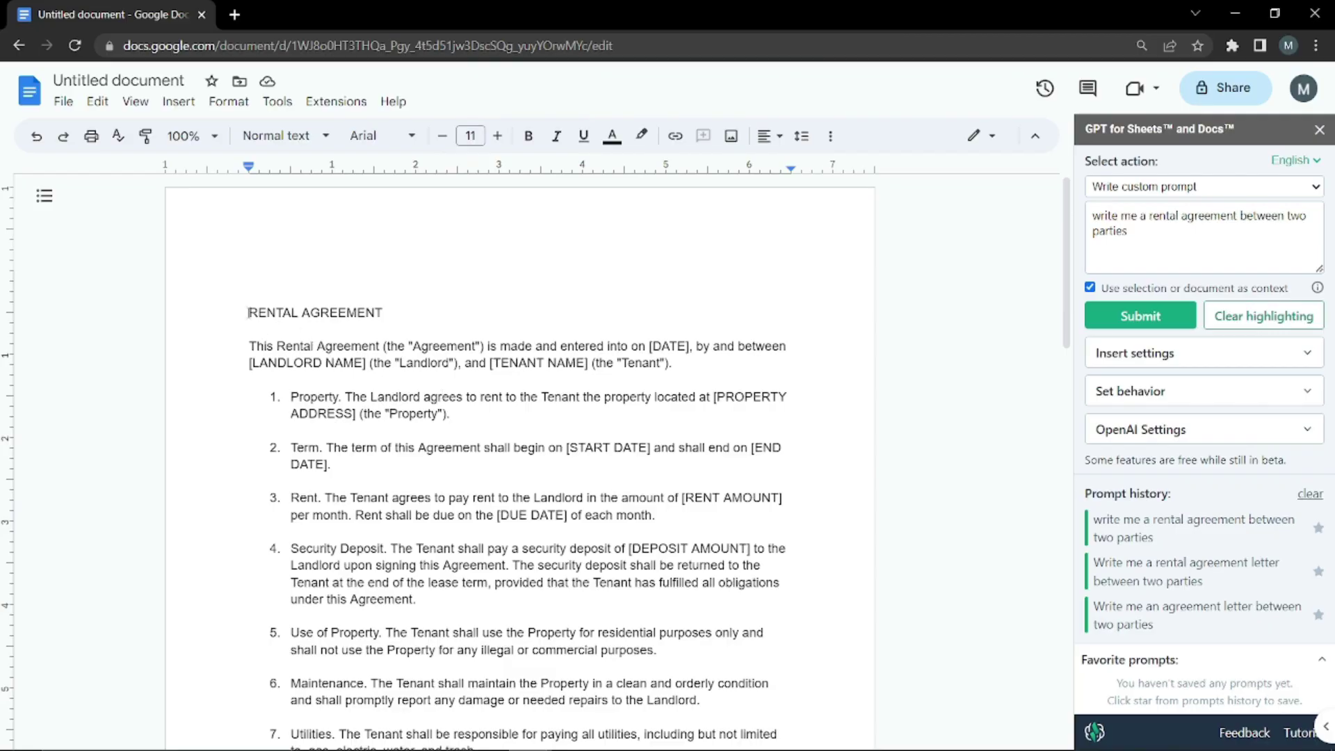
pyautogui.scroll(-1, 251, 300)
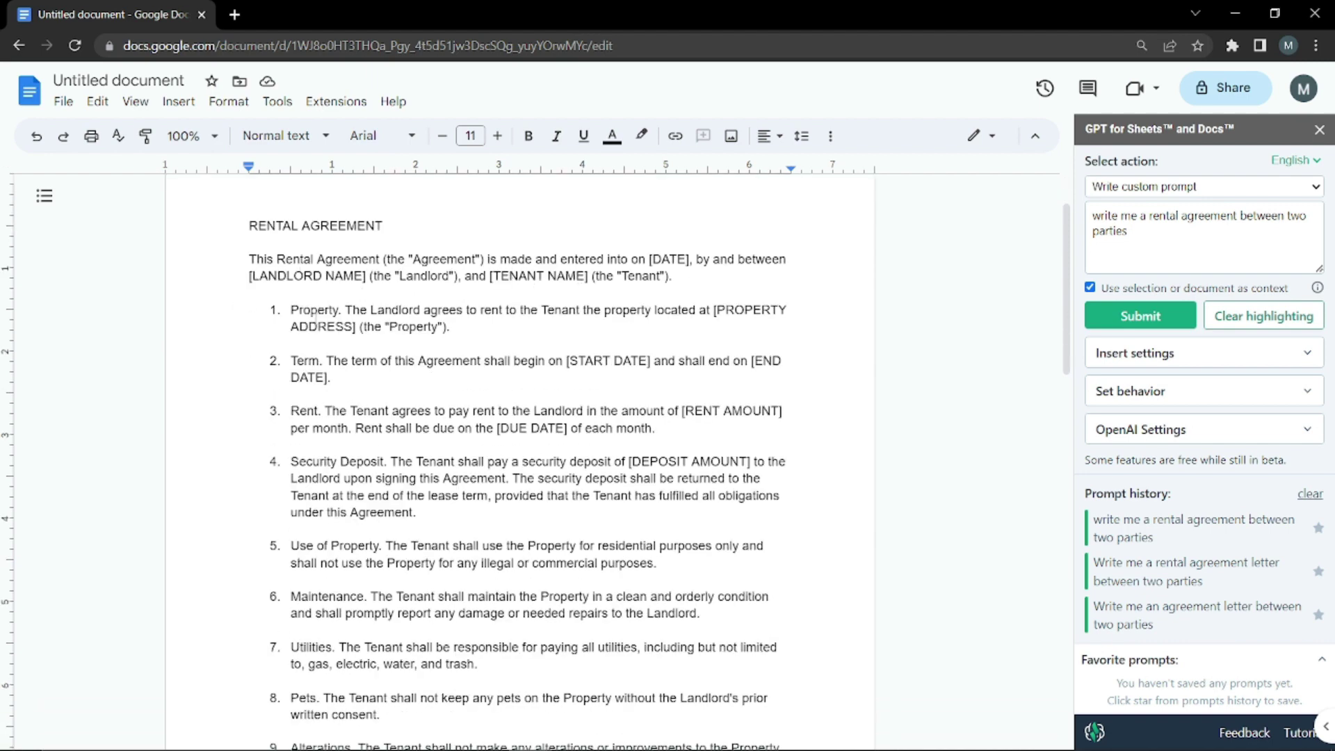
pyautogui.scroll(-1, 291, 311)
# Review the agreement's clauses, highlighting Term, Security, Property and Maintenance.
pyautogui.moveTo(291, 225); pyautogui.dragTo(373, 391)
pyautogui.click(374, 391)
pyautogui.doubleClick(306, 274)
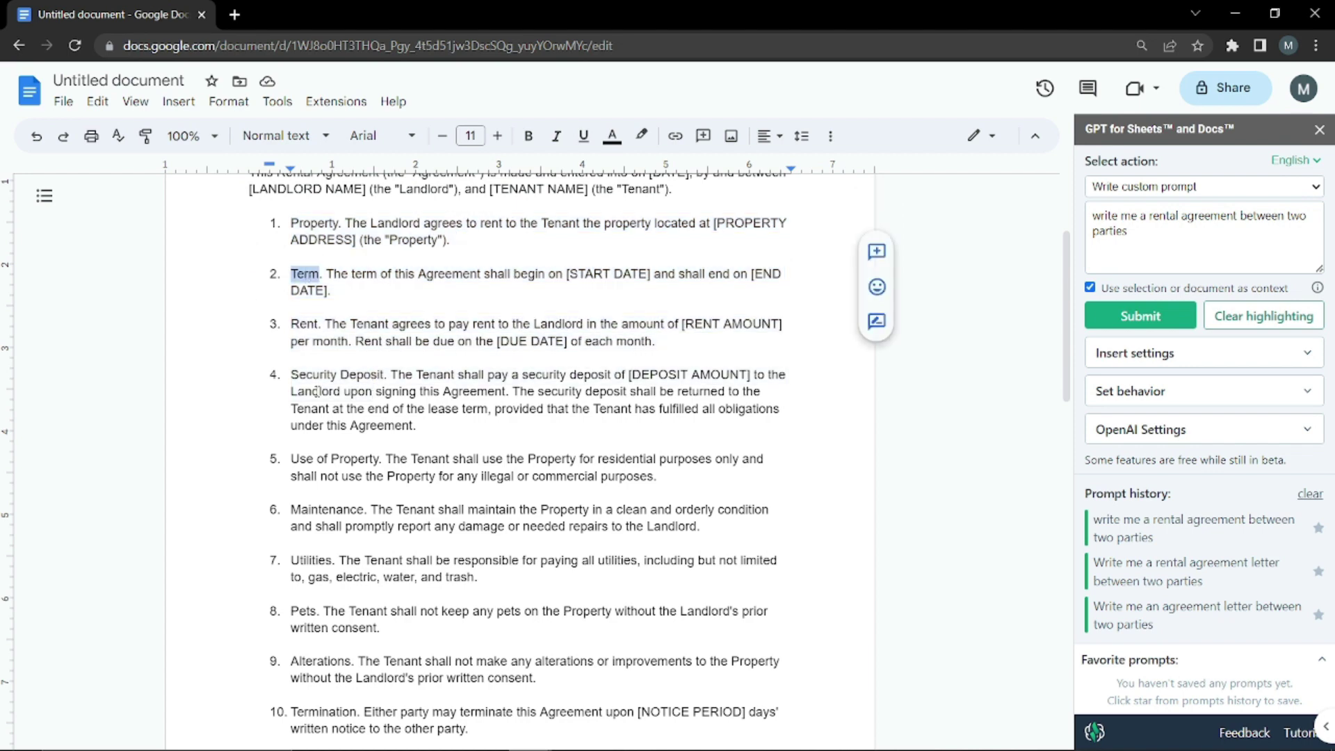
pyautogui.click(307, 323)
pyautogui.doubleClick(313, 375)
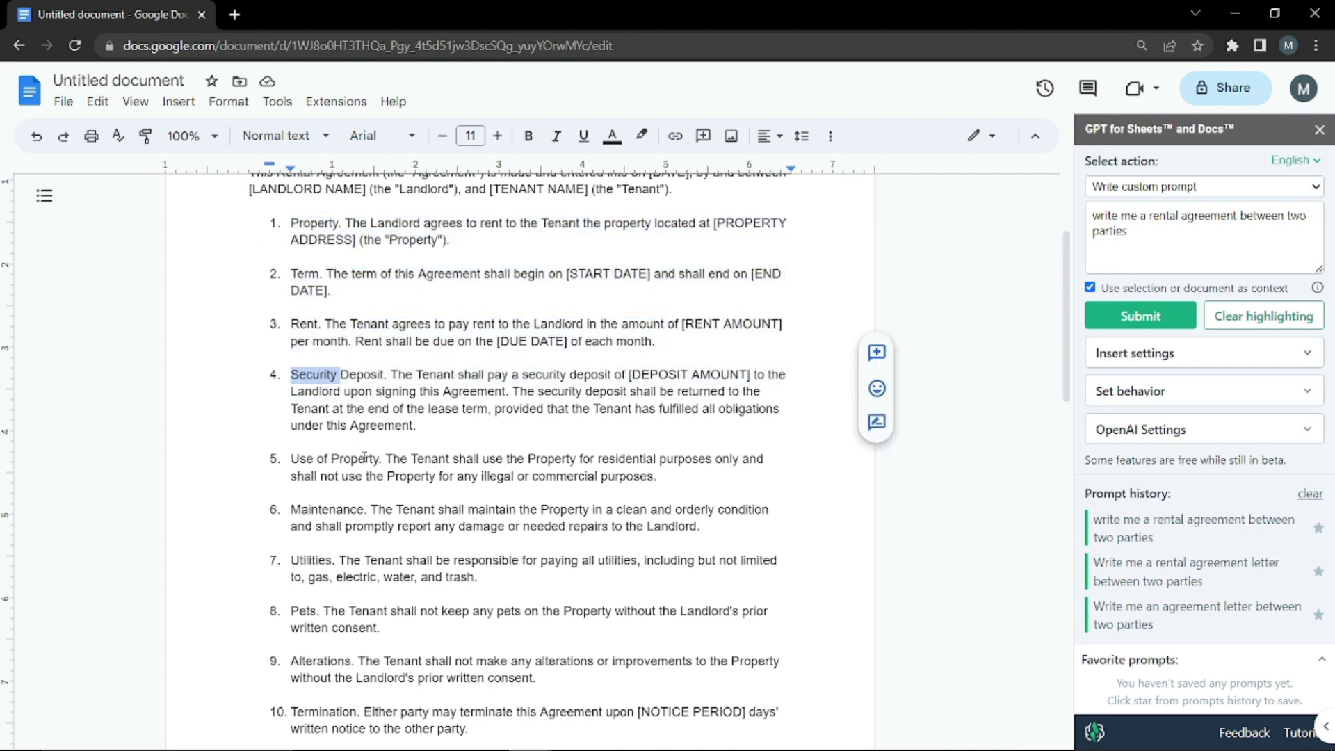
pyautogui.scroll(-1, 346, 372)
pyautogui.doubleClick(345, 372)
pyautogui.doubleClick(335, 423)
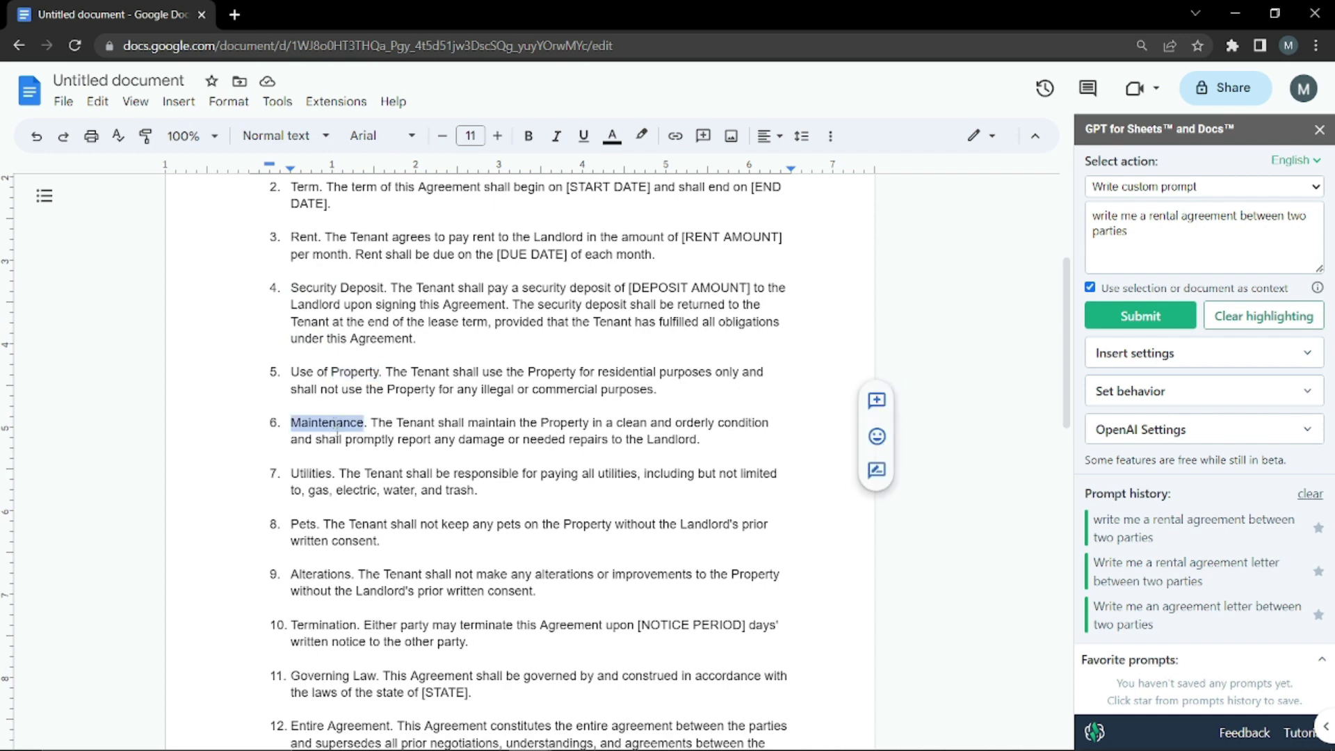
pyautogui.scroll(2, 396, 418)
pyautogui.scroll(-1, 401, 367)
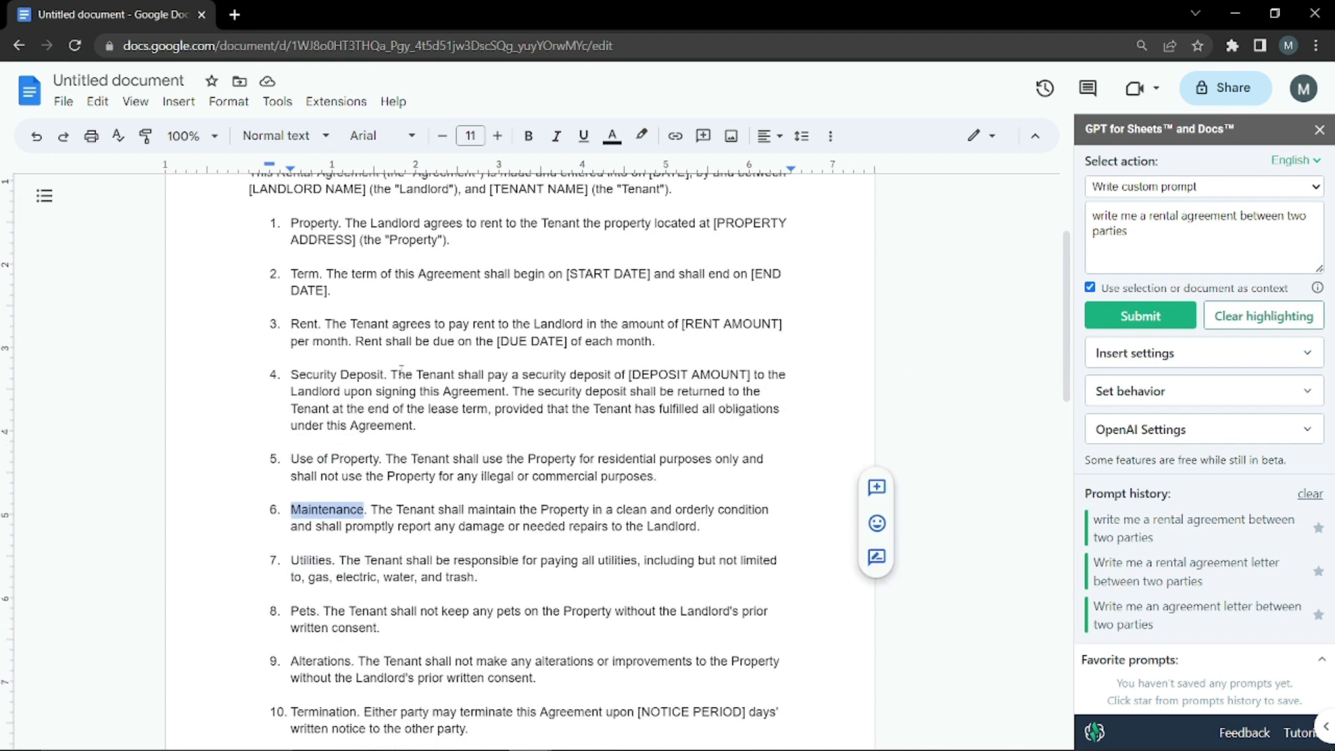
pyautogui.click(430, 373)
pyautogui.scroll(2, 760, 327)
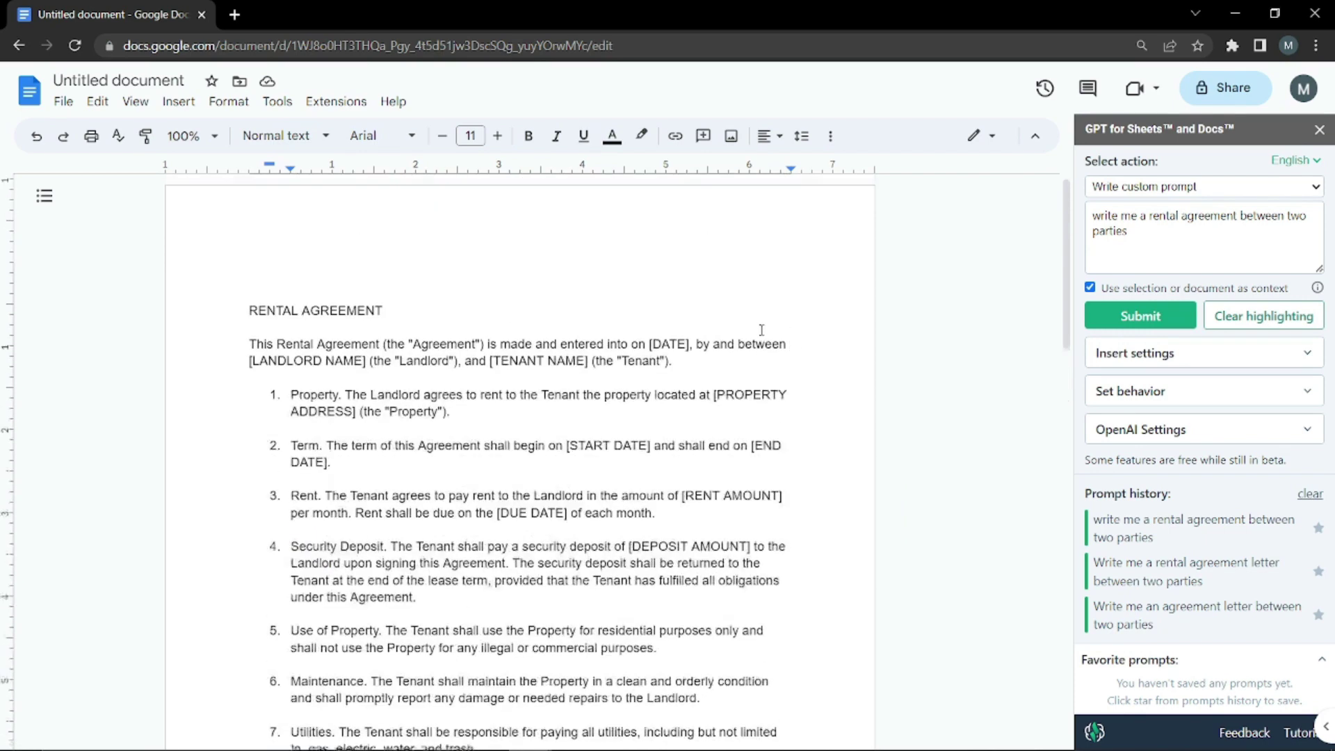
# Replace the sidebar prompt with 'write me a forfeit proposal to court for a red light signal challan' and submit.
pyautogui.click(1172, 253)
pyautogui.hotkey('ctrl', 'a')
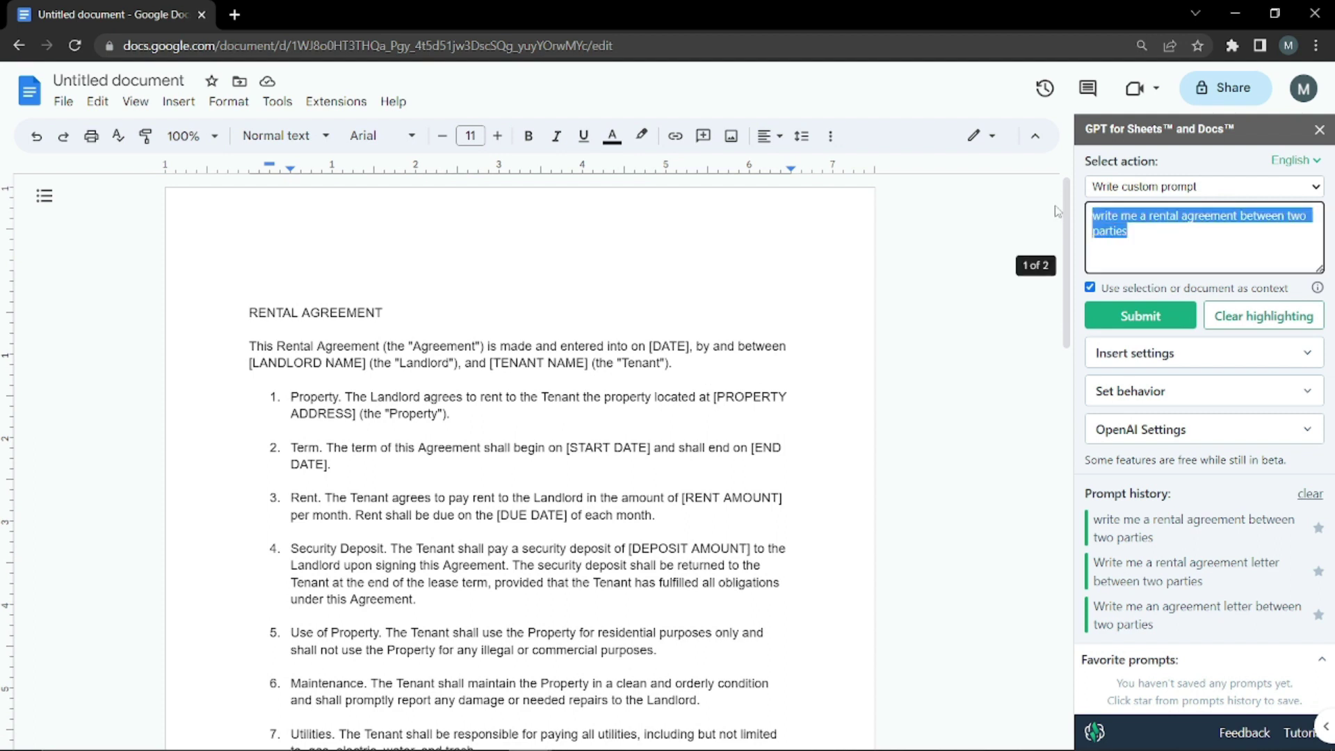
pyautogui.write('write me a forfeit proposal to court for a red light signal chaall')
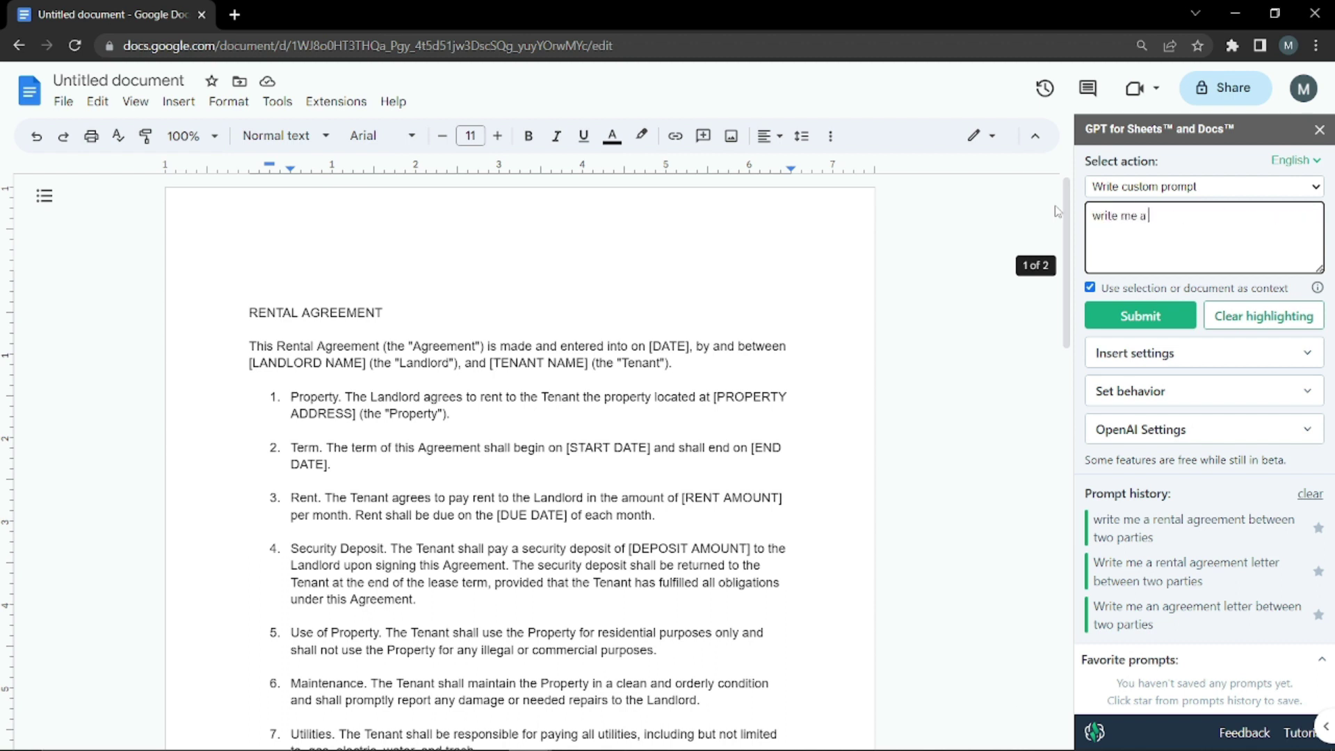
pyautogui.press('BackSpace')
pyautogui.press('BackSpace')
pyautogui.press('BackSpace')
pyautogui.write('llan')
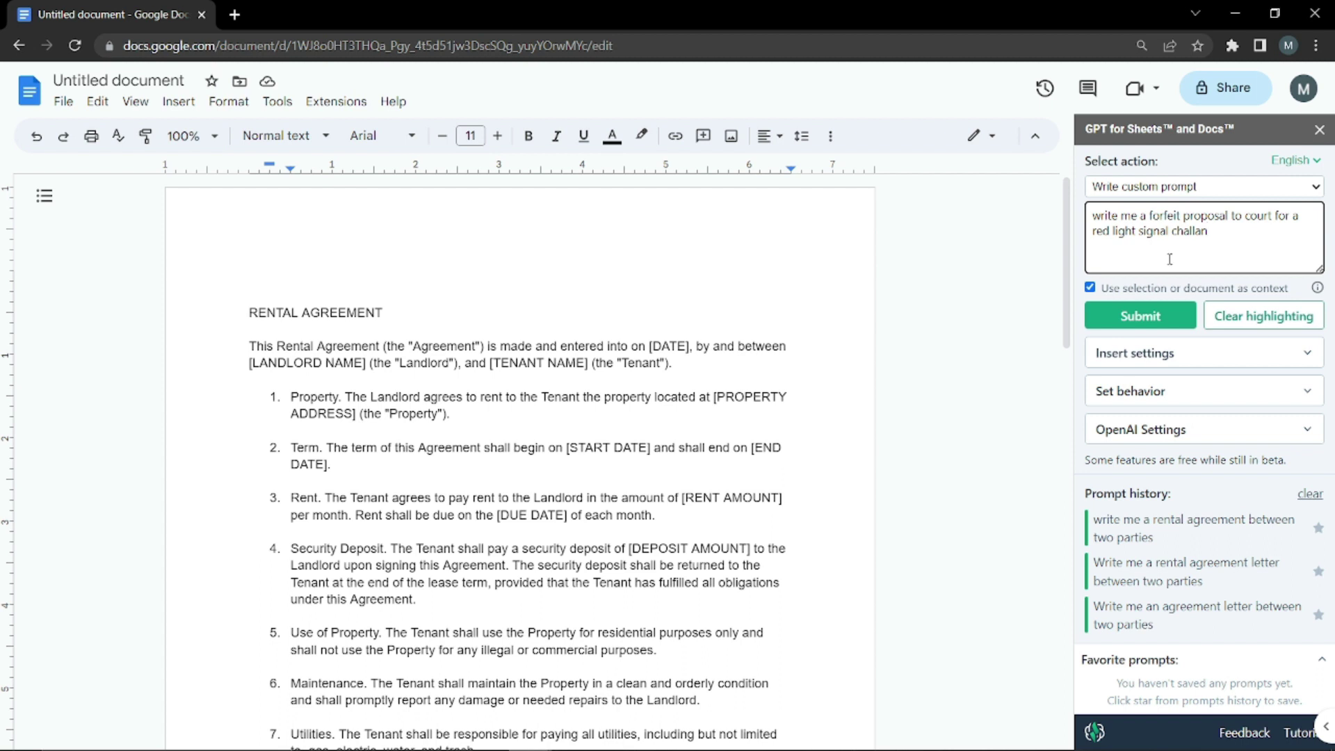
pyautogui.click(1140, 317)
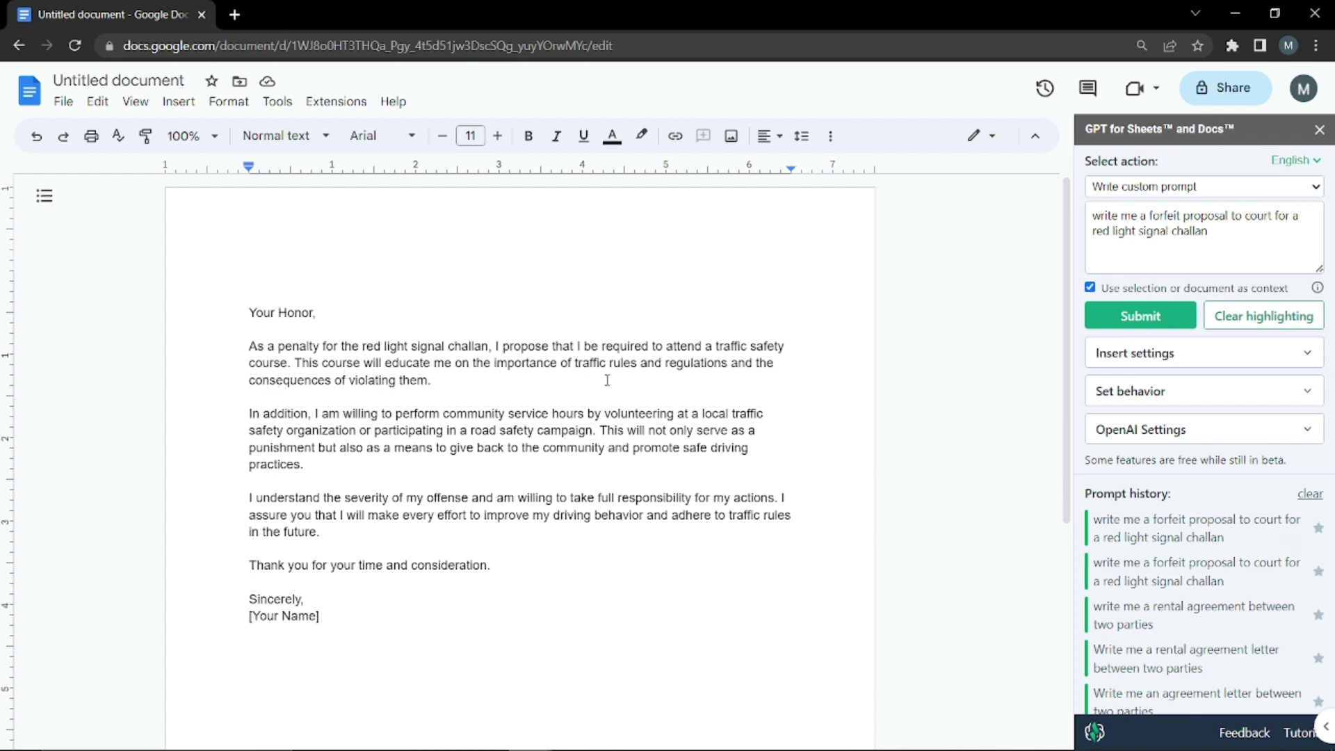
# Select the generated court letter's three body paragraphs to review them.
pyautogui.click(252, 346)
pyautogui.moveTo(252, 347); pyautogui.dragTo(367, 536)
pyautogui.click(367, 535)
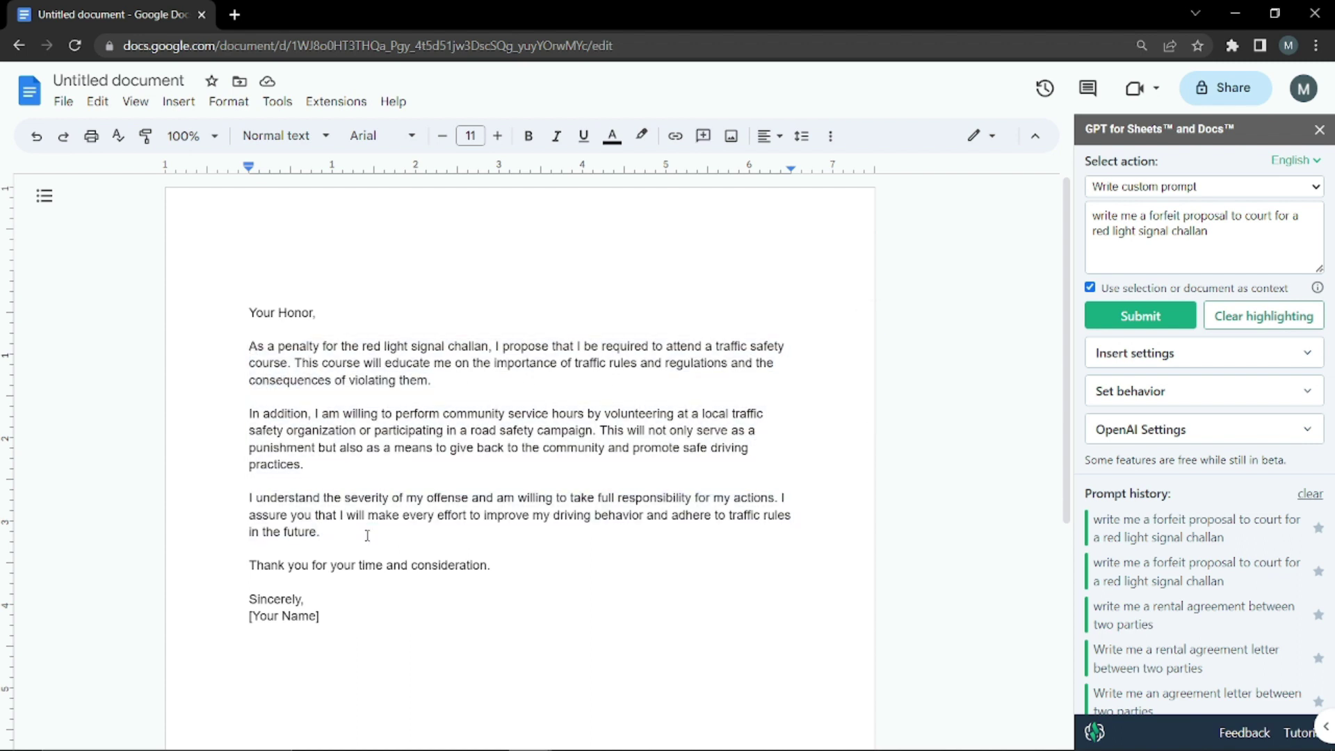